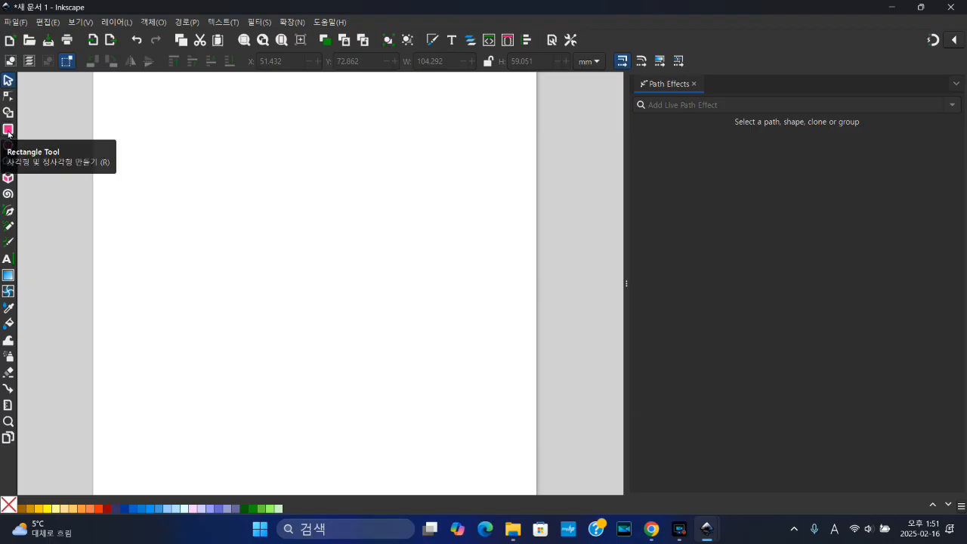
Draw a rectangle about 75 by 50 mm near the page's upper left and round its corners to about 16 mm
left_click(8, 130)
mouse_move(166, 124)
left_mouse_down()
mouse_move(181, 190)
mouse_move(326, 231)
left_mouse_up()
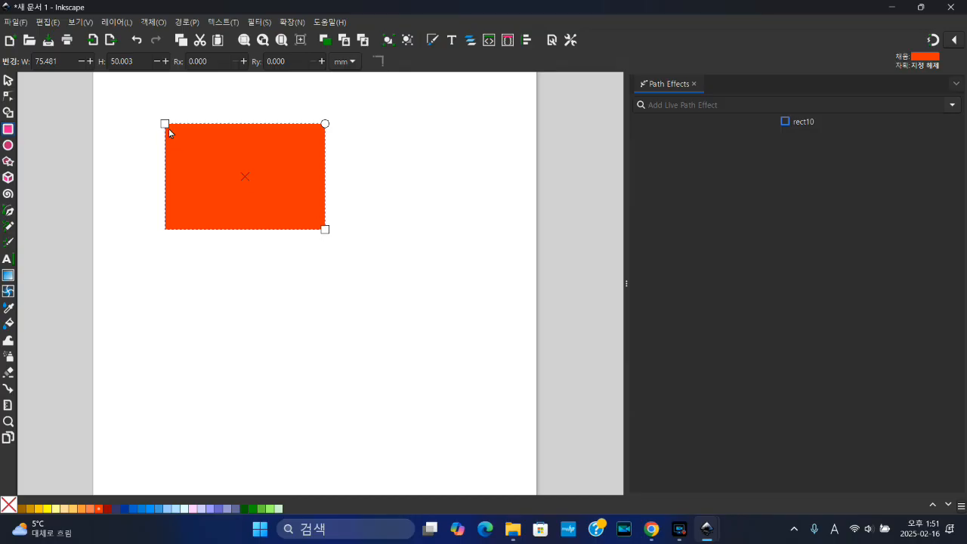
left_click_drag(325, 123, 342, 157)
left_click_drag(327, 124, 292, 123)
left_click_drag(326, 153, 325, 158)
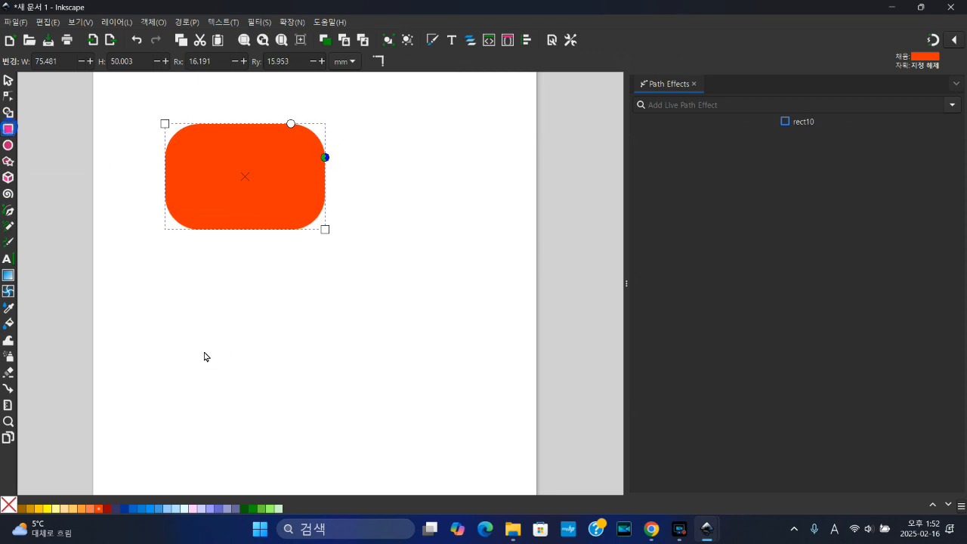
Draw a sharp-cornered rectangle about 94 by 52 mm below the rounded one and convert it to a path
mouse_move(164, 273)
left_mouse_down()
mouse_move(208, 375)
mouse_move(373, 387)
mouse_move(362, 382)
left_mouse_up()
left_click(381, 61)
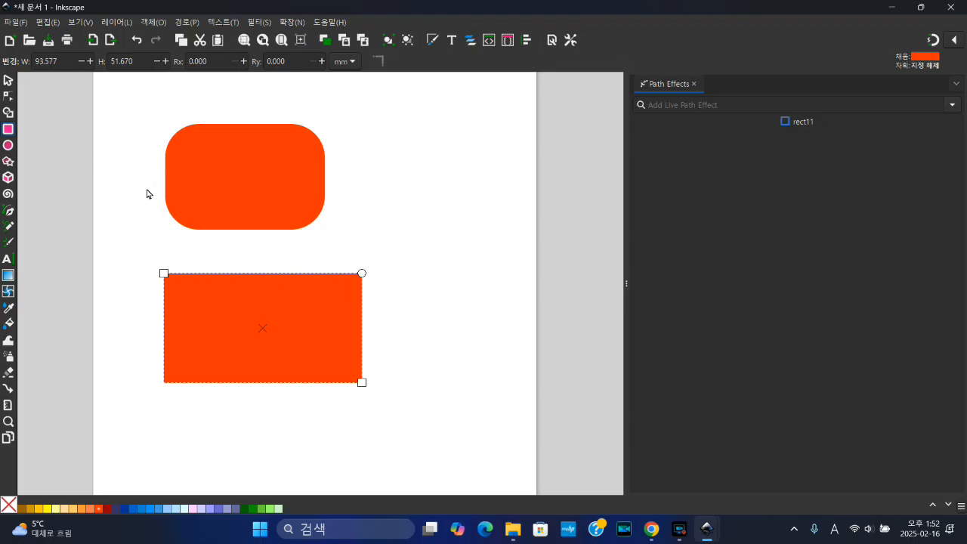
left_click(8, 97)
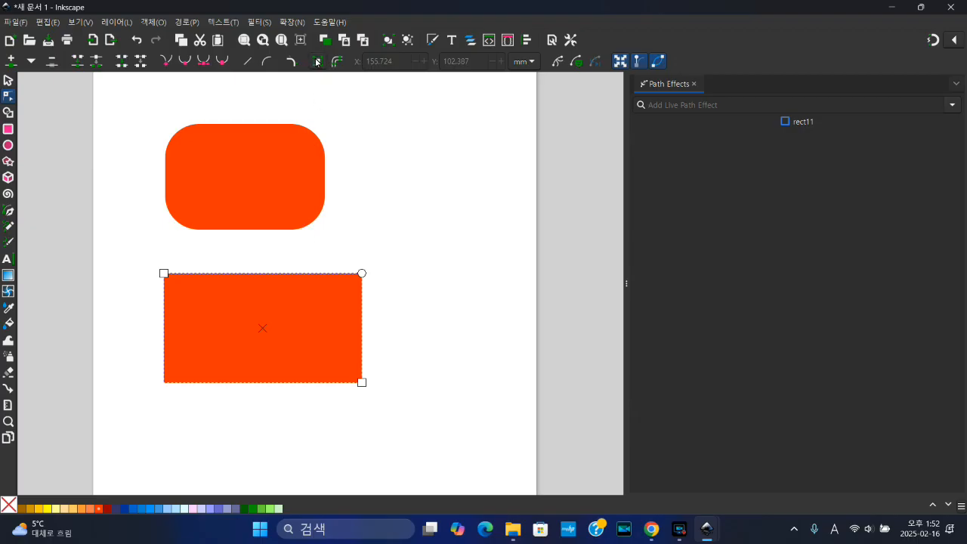
left_click(316, 62)
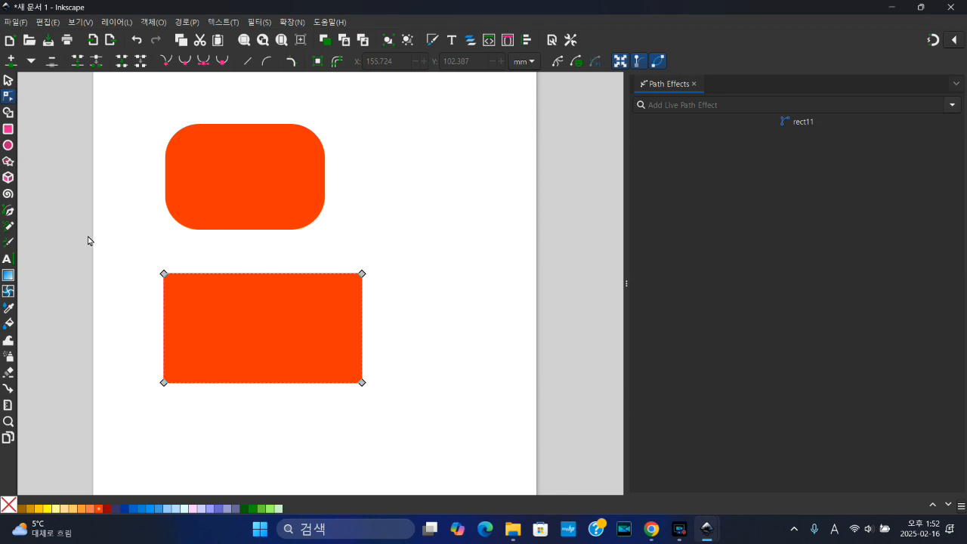
Add the Corners effect to the lower rectangle, rounding its two upper corners individually and its two lower corners together
left_click(291, 63)
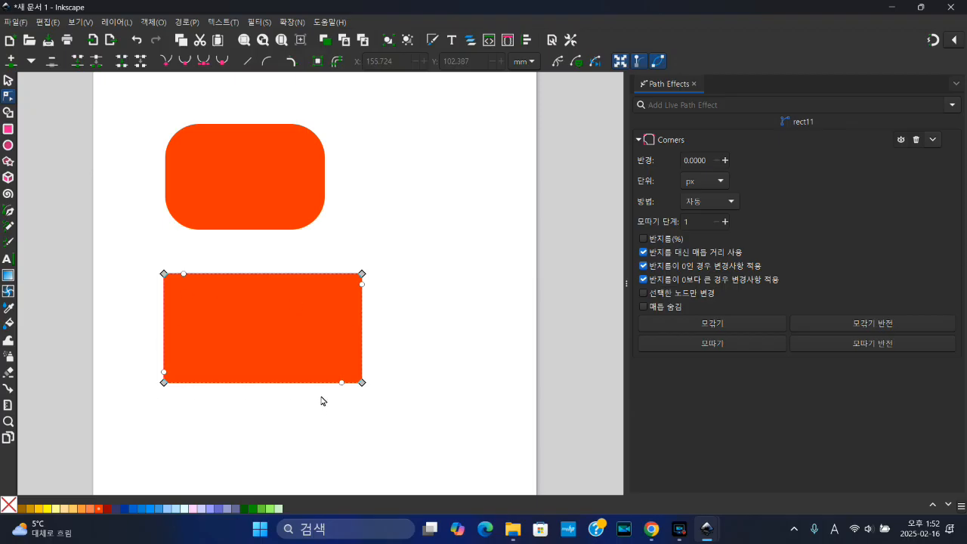
left_click(362, 285)
left_click_drag(379, 273, 380, 298)
left_click_drag(185, 278, 194, 270)
left_click_drag(142, 350, 396, 412)
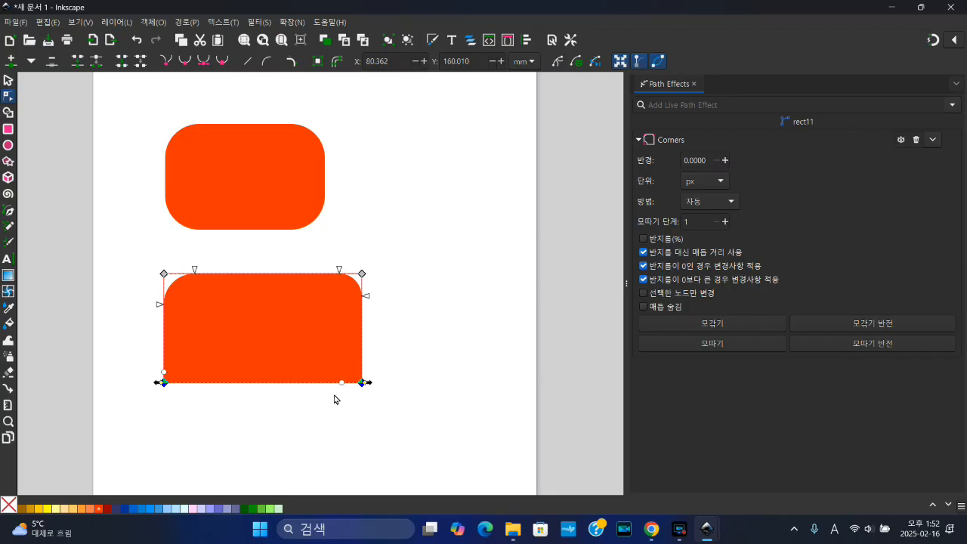
left_click_drag(341, 383, 326, 389)
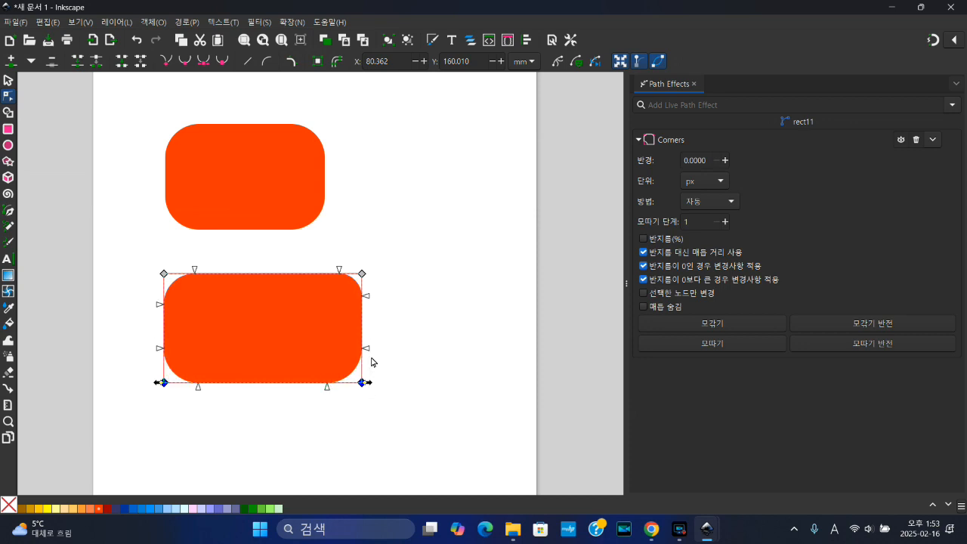
Draw a third rectangle about 60 by 53 mm at the page's upper right and convert it to a path
left_click(8, 129)
left_click_drag(388, 131, 515, 242)
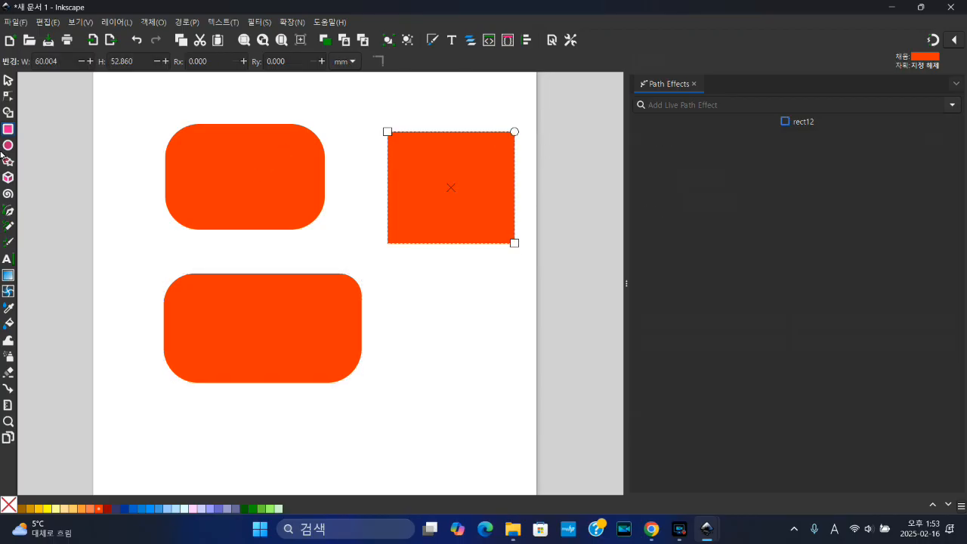
left_click(9, 97)
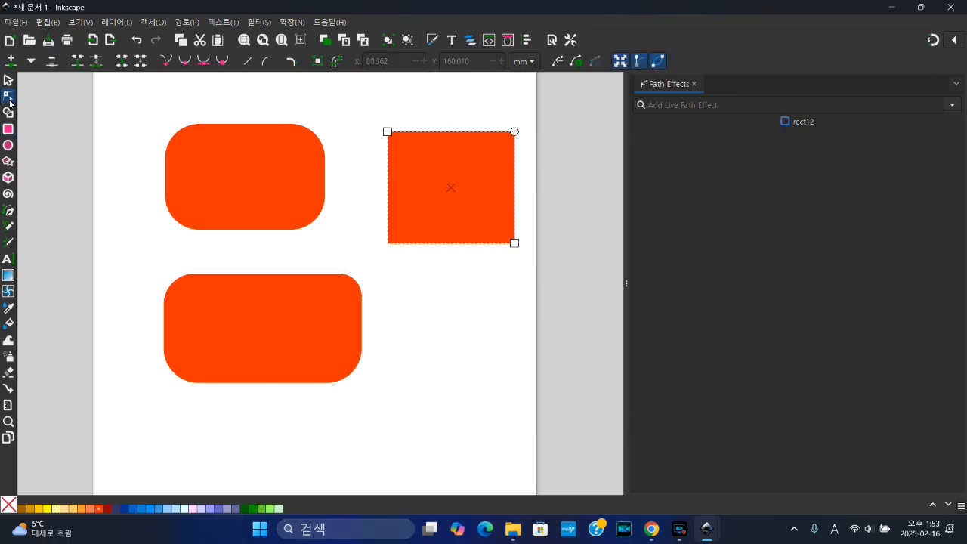
left_click(317, 62)
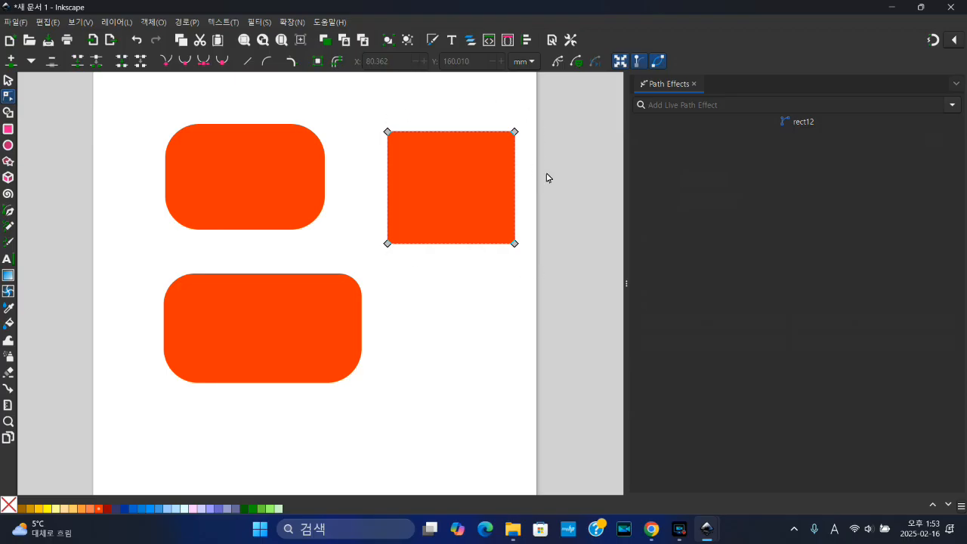
Add the Corners live path effect to the upper-right rectangle
left_click(193, 22)
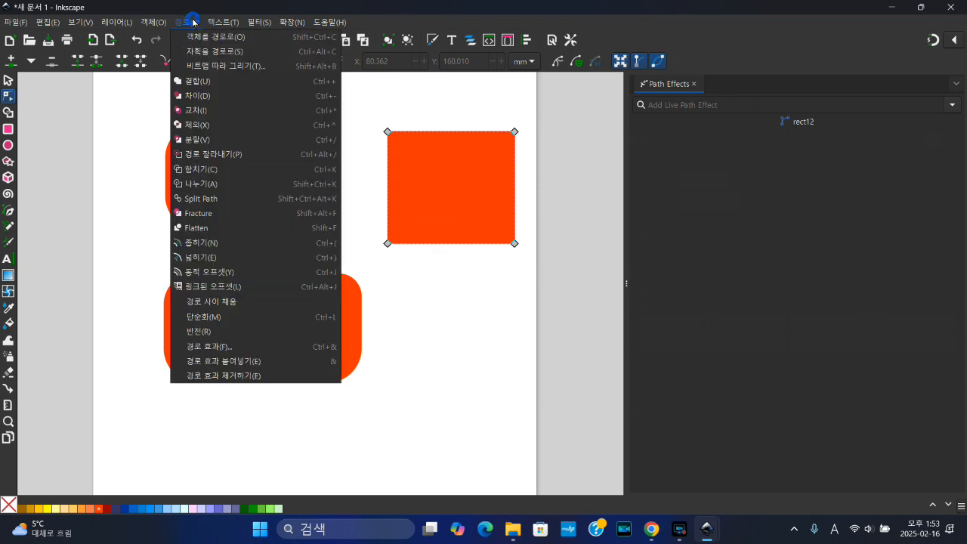
left_click(205, 349)
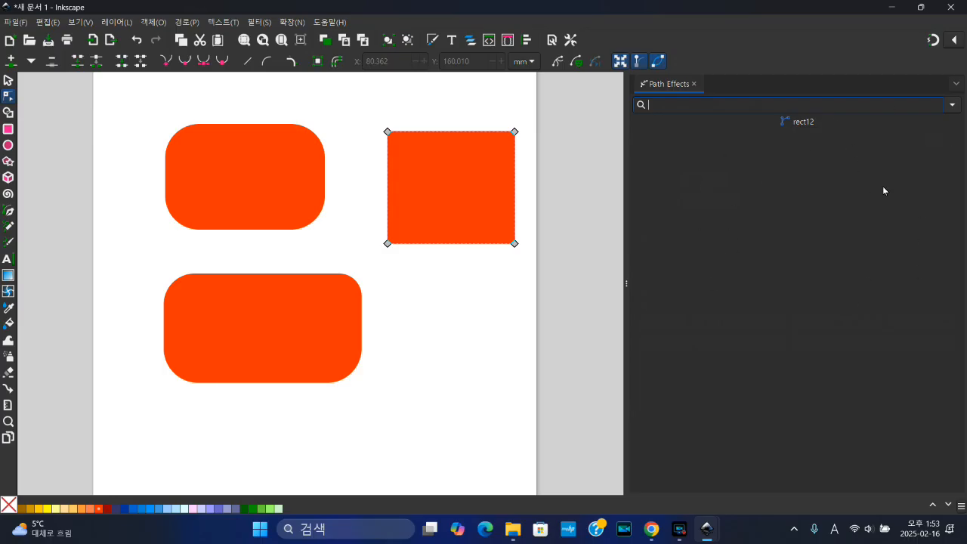
left_click(952, 106)
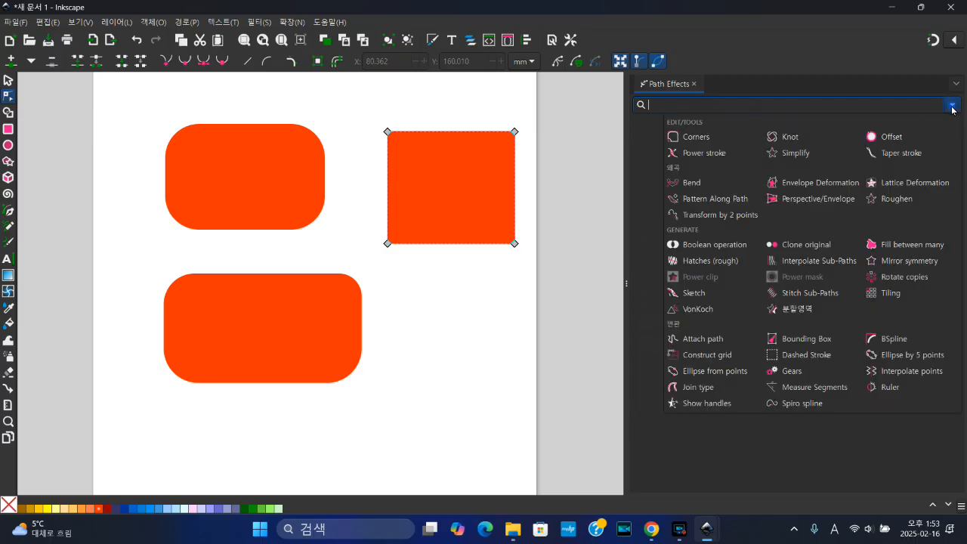
left_click(696, 139)
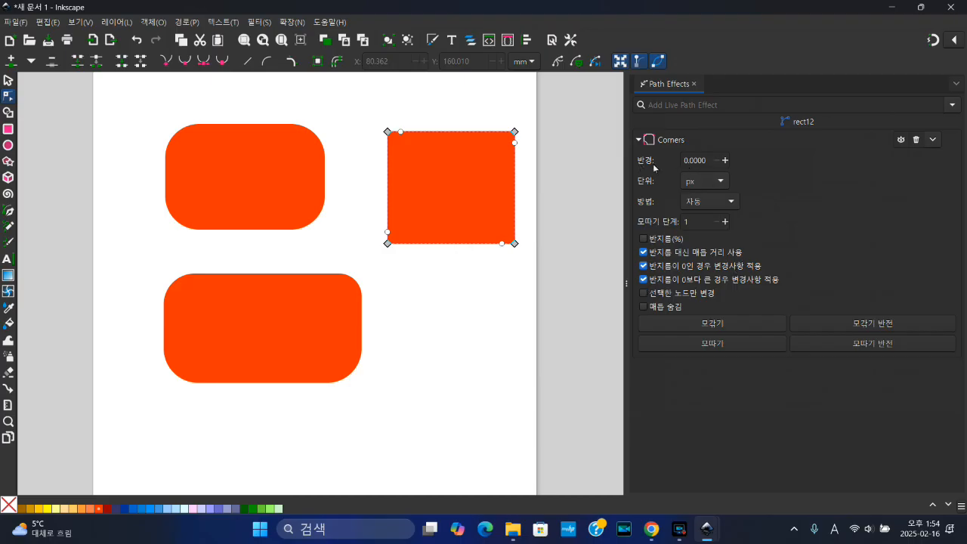
Try a Corners radius of 73 px on all four corners of the upper-right rectangle
left_click(724, 162)
left_click(724, 162)
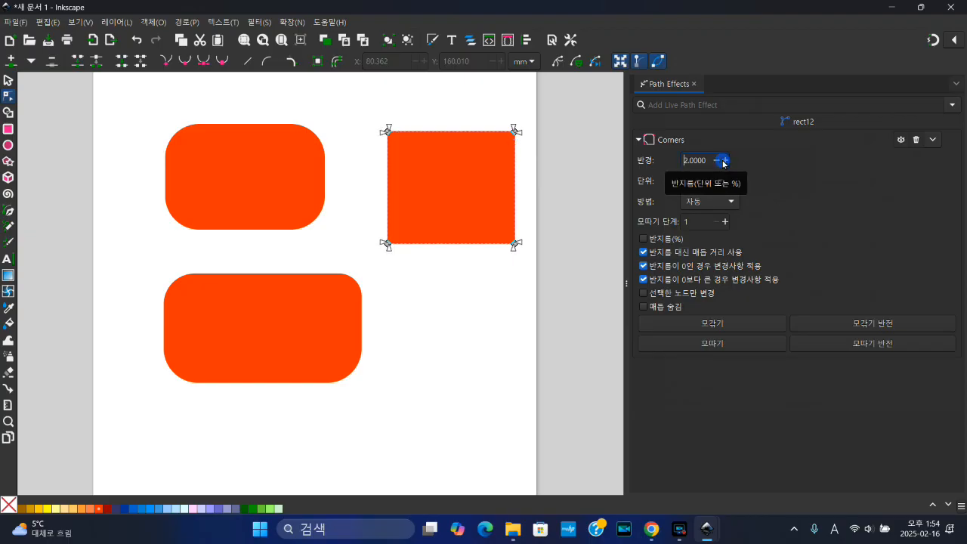
left_click(724, 162)
left_click(724, 163)
left_click(724, 163)
left_click(724, 163)
left_click(725, 163)
left_click(724, 163)
left_click_drag(724, 162, 724, 162)
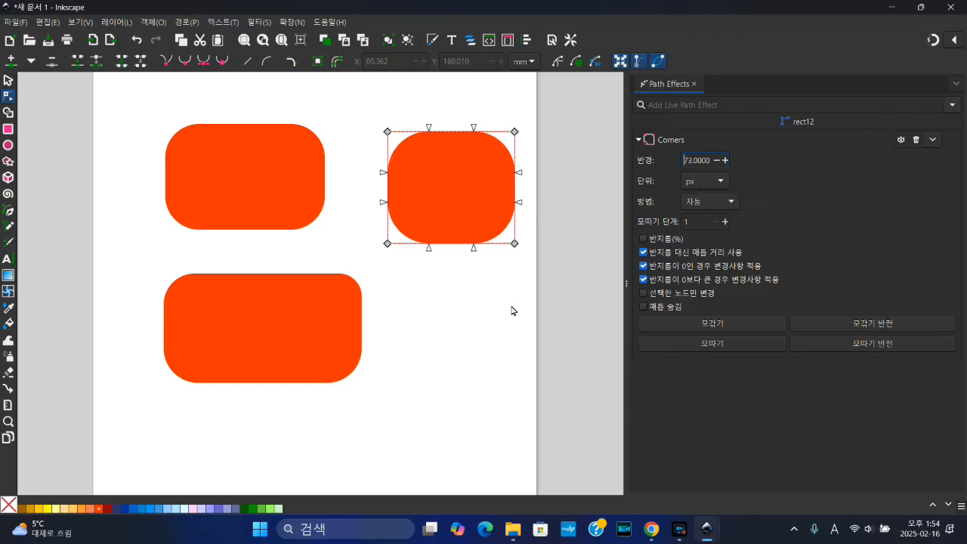
Reset the upper-right rectangle's Corners radius to 0
double_click(710, 162)
type("0")
key("Return")
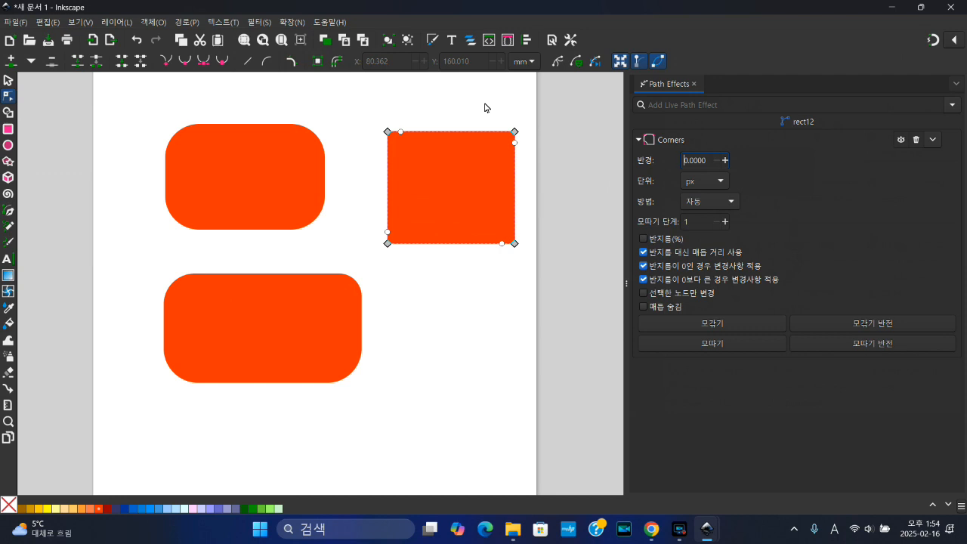
Restrict the Corners effect to selected nodes and round only the upper-right rectangle's top-right corner with a 222 px radius
left_click(645, 294)
left_click(644, 296)
left_click(644, 294)
left_click(644, 294)
left_click(644, 294)
left_click_drag(492, 105, 545, 174)
left_click(725, 160)
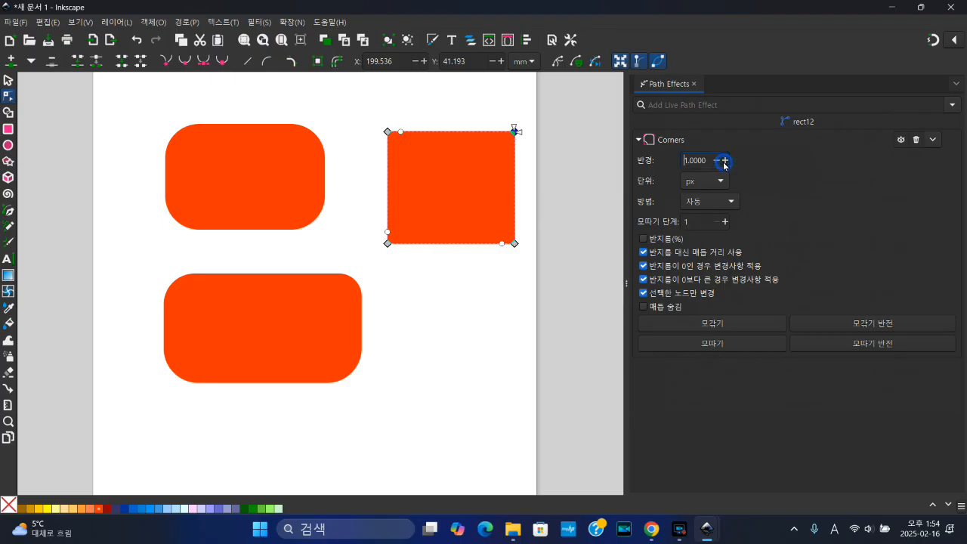
left_click_drag(725, 160, 725, 160)
left_click_drag(726, 160, 728, 162)
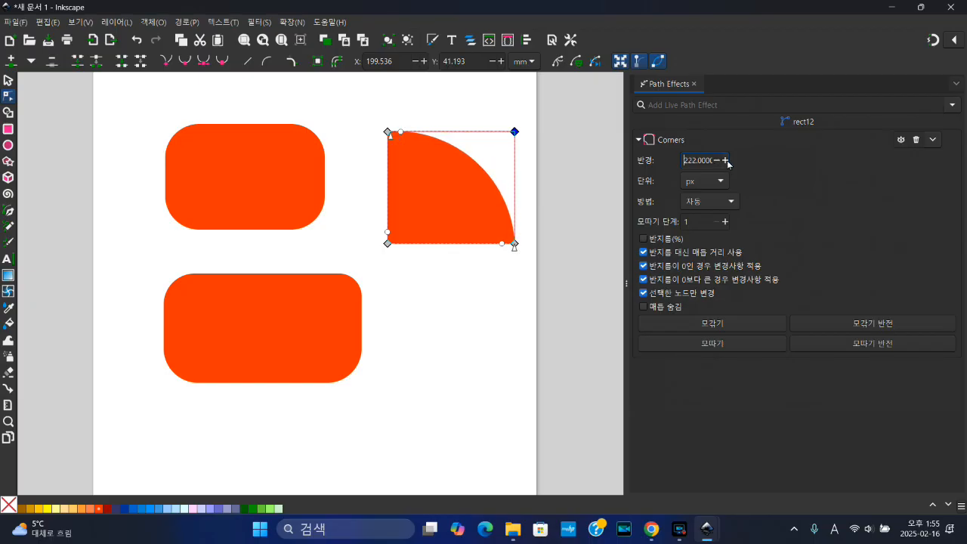
left_click(461, 316)
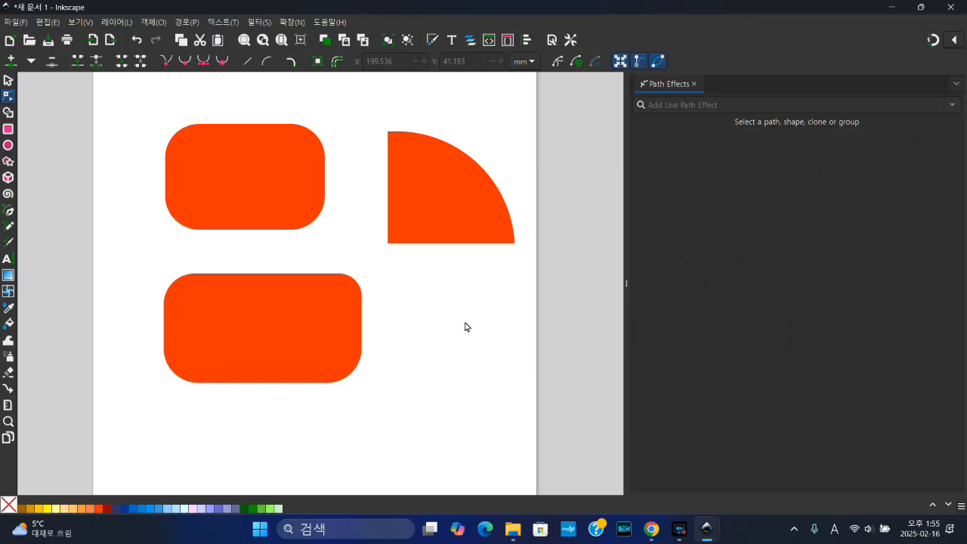
Try the chamfer and inverse fillet options on the quarter-round shape
left_click(451, 196)
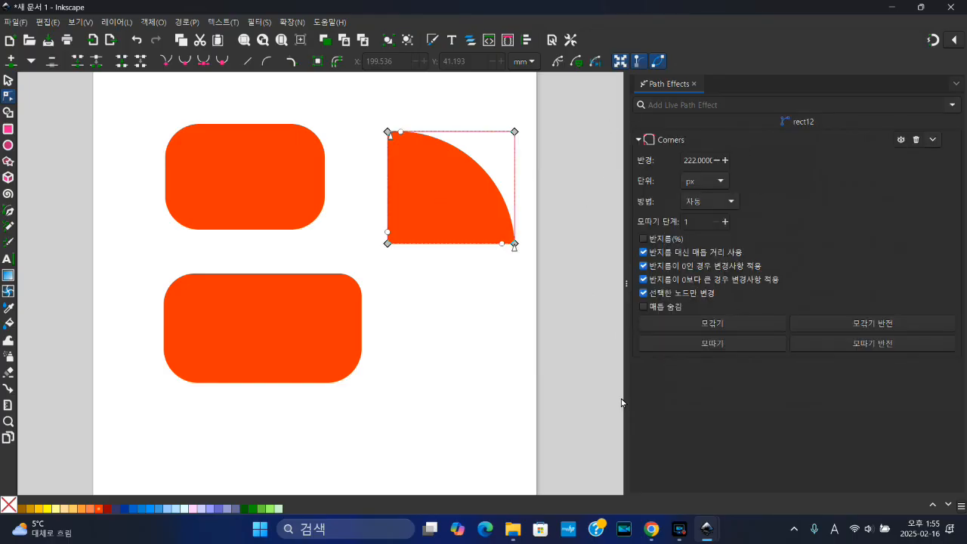
left_click(709, 346)
left_click(861, 325)
Draw a fourth rectangle about 51 by 43 mm below the quarter-round shape and convert it to a path
left_click(9, 129)
mouse_move(399, 284)
left_mouse_down()
mouse_move(519, 375)
mouse_move(508, 375)
left_mouse_up()
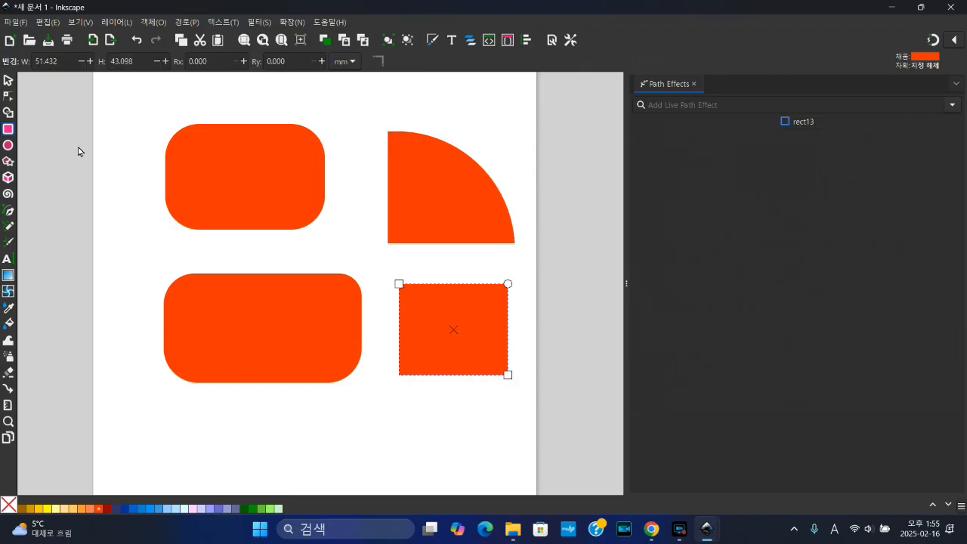
left_click(9, 97)
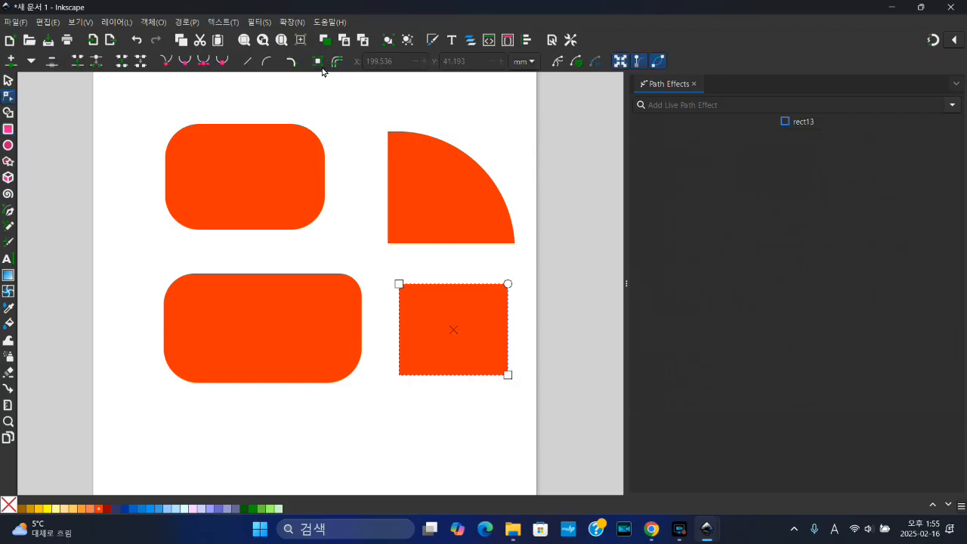
left_click(317, 61)
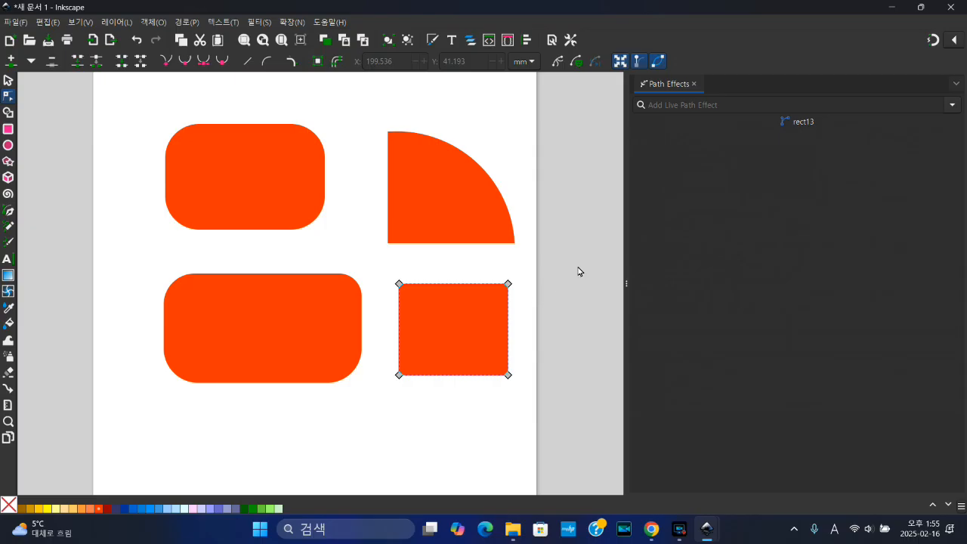
Add the Corners effect to the fourth rectangle and set the radius of all its corners to 52 px
left_click(952, 108)
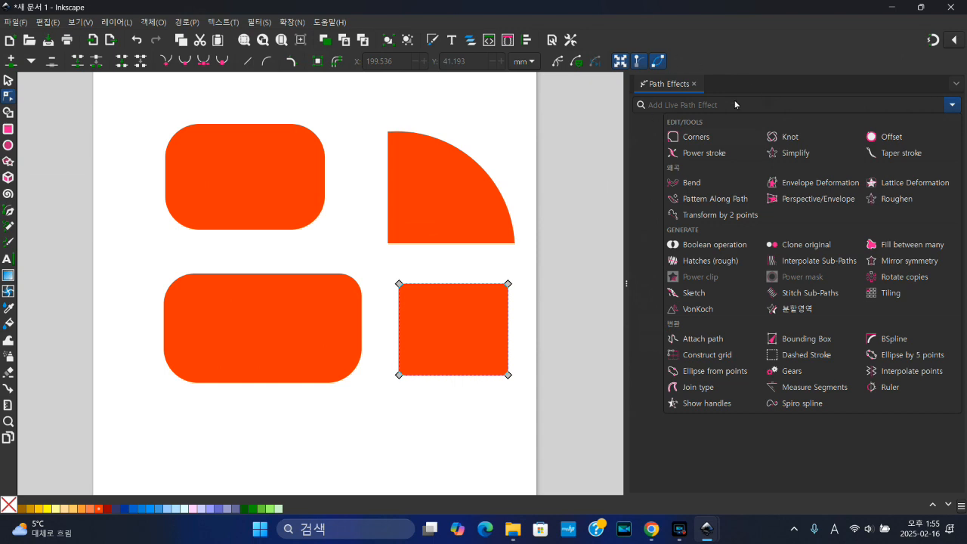
left_click(699, 137)
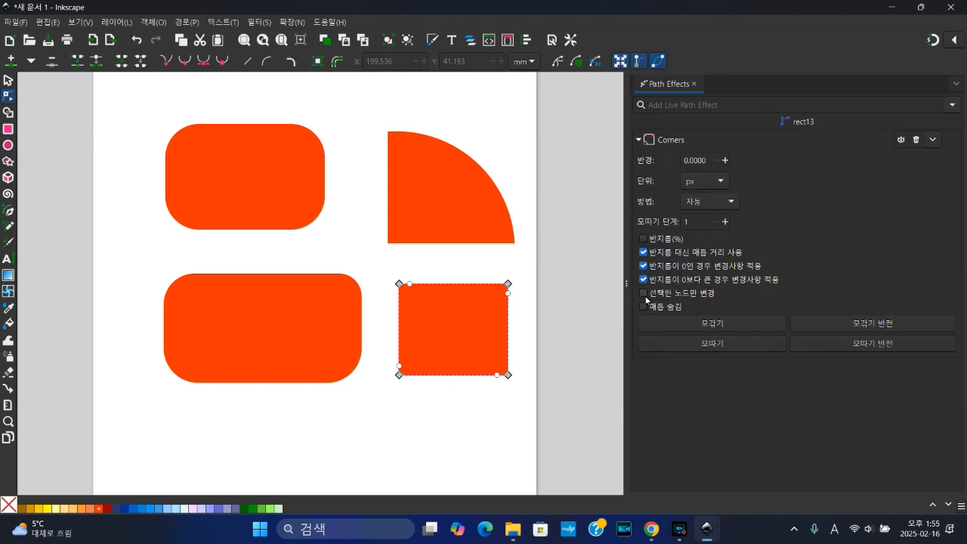
left_click(726, 160)
left_click(726, 160)
left_click_drag(726, 161, 725, 160)
left_click(469, 416)
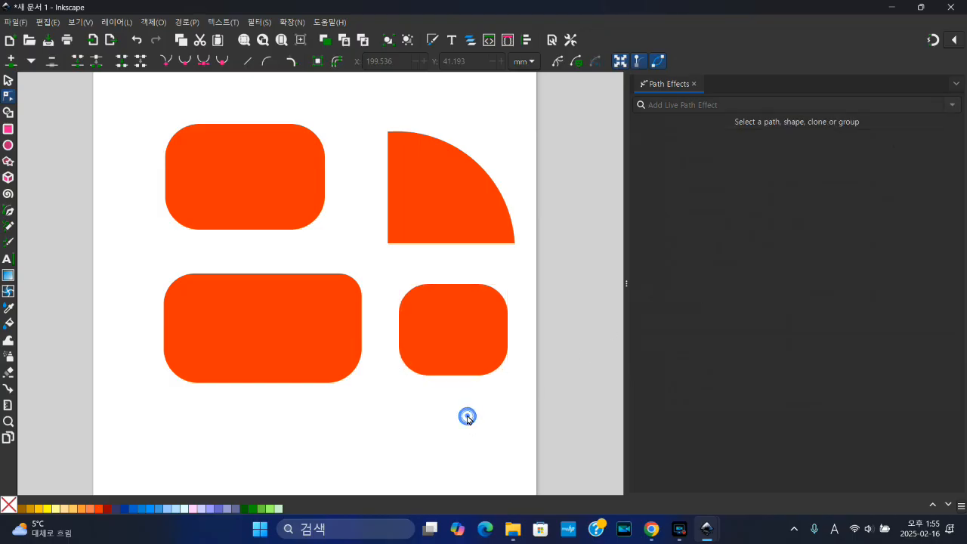
left_click(470, 322)
left_click(395, 452)
Change the fourth rectangle's corners to chamfer, back to fillet, and to inverse fillet
left_click(8, 80)
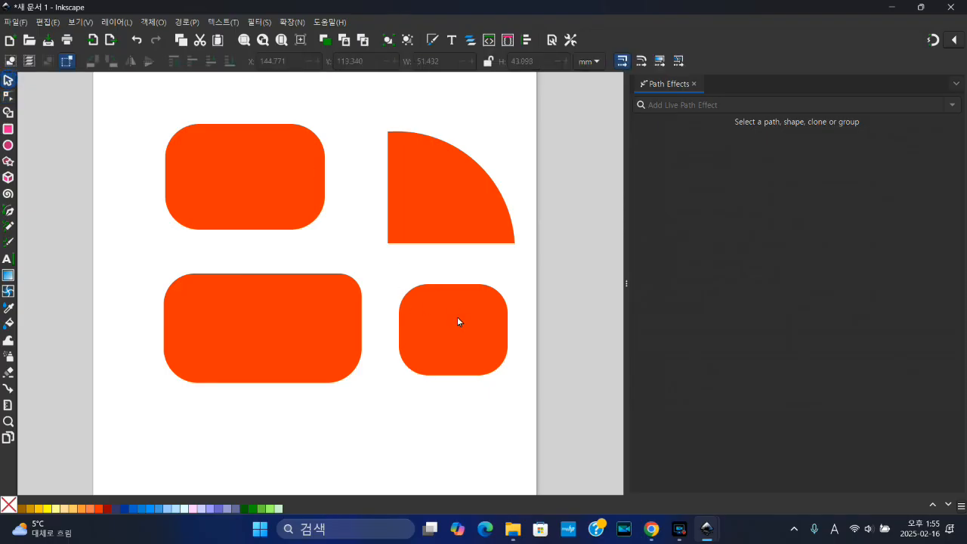
left_click(452, 310)
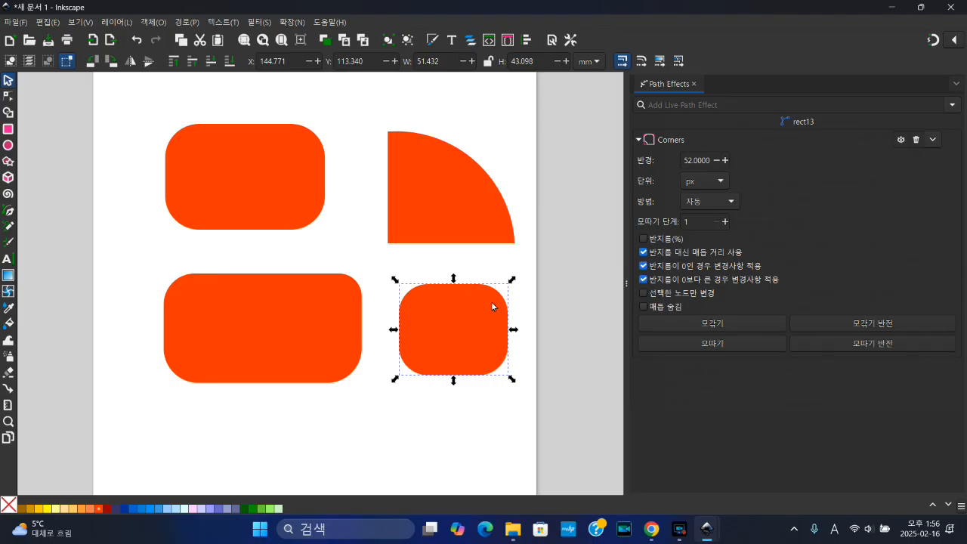
left_click(714, 345)
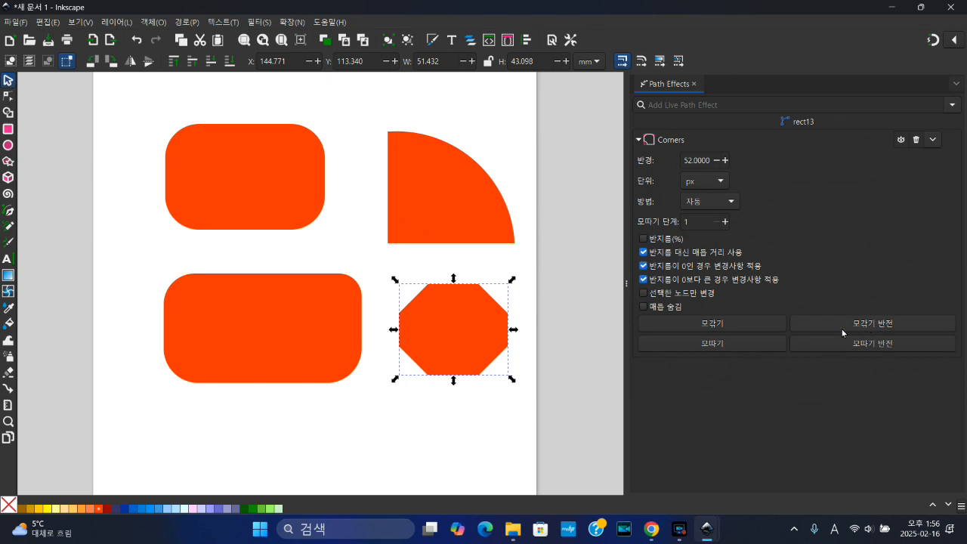
left_click(721, 324)
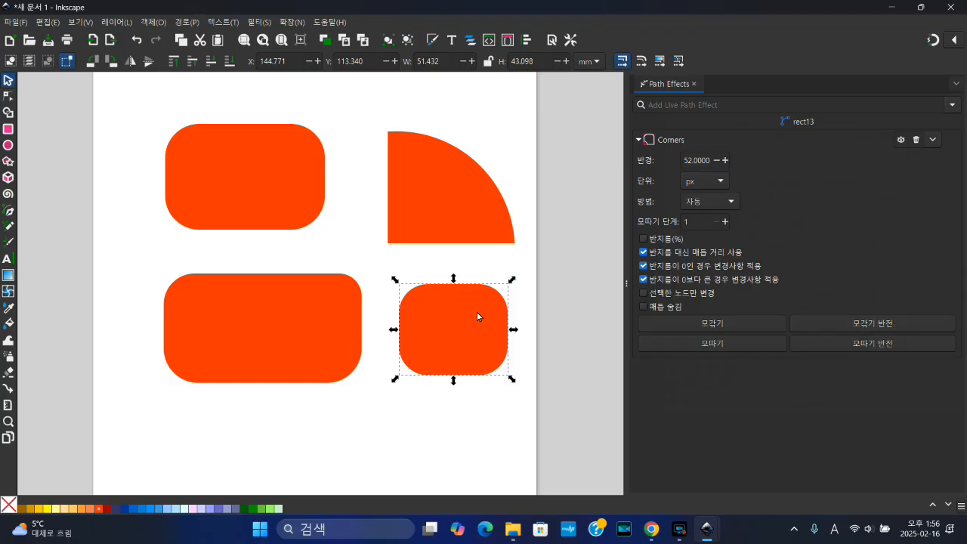
left_click(825, 330)
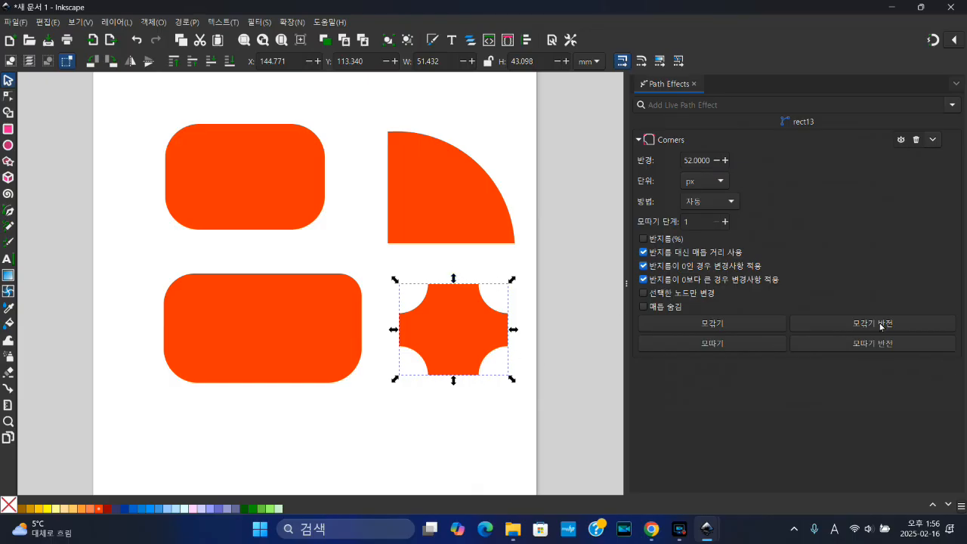
Alternate the fourth rectangle's corners between chamfer and inverse chamfer, and restore the regular fillet
left_click(719, 344)
left_click(872, 345)
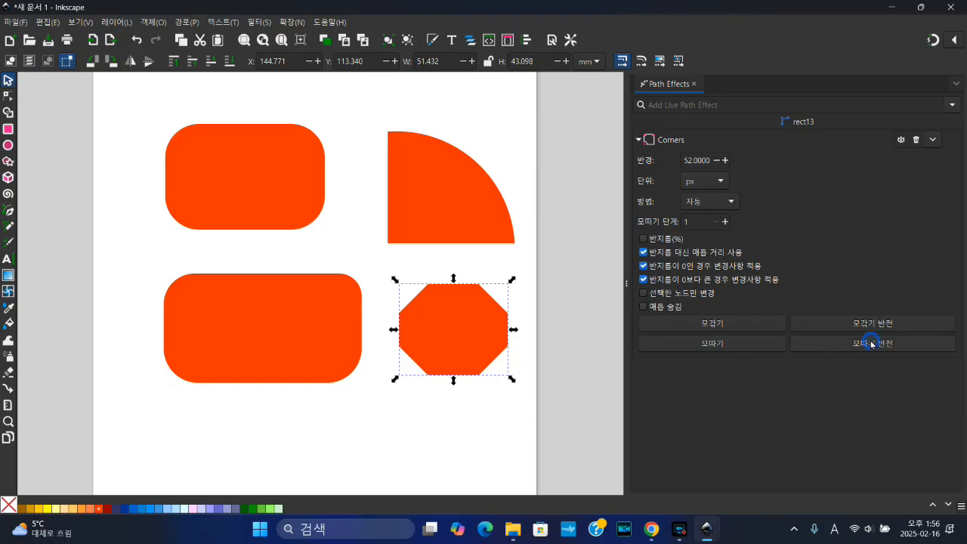
left_click(722, 344)
left_click(850, 345)
left_click(760, 344)
left_click(834, 344)
left_click(734, 324)
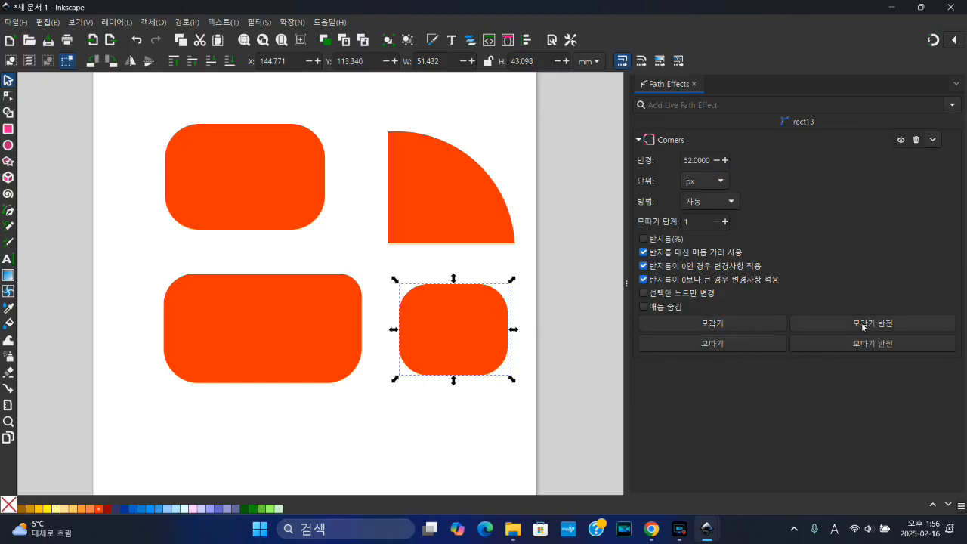
Change the fourth rectangle's corners to inverse fillet, back to fillet, and to chamfer
left_click(861, 323)
left_click(723, 325)
left_click(718, 345)
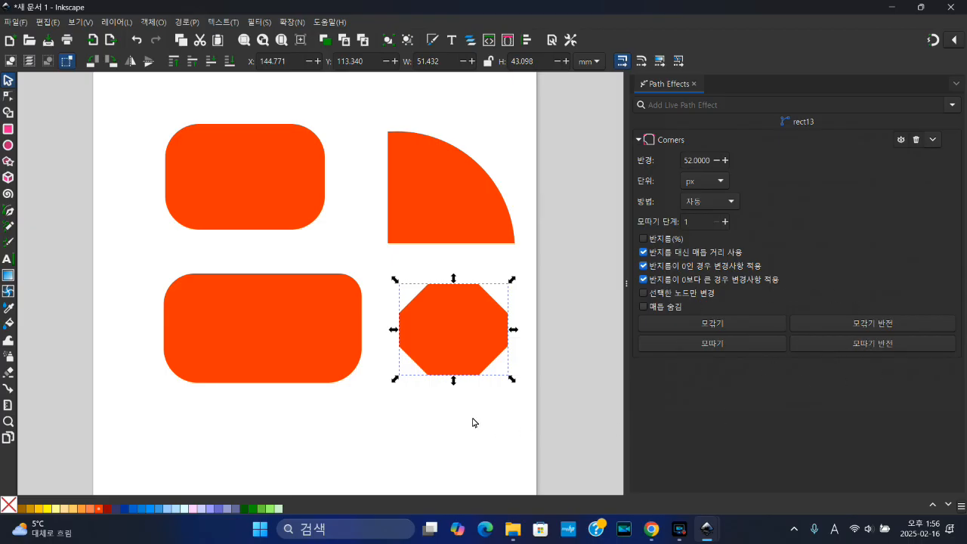
Select all four shapes and delete them from the page
left_click(495, 421)
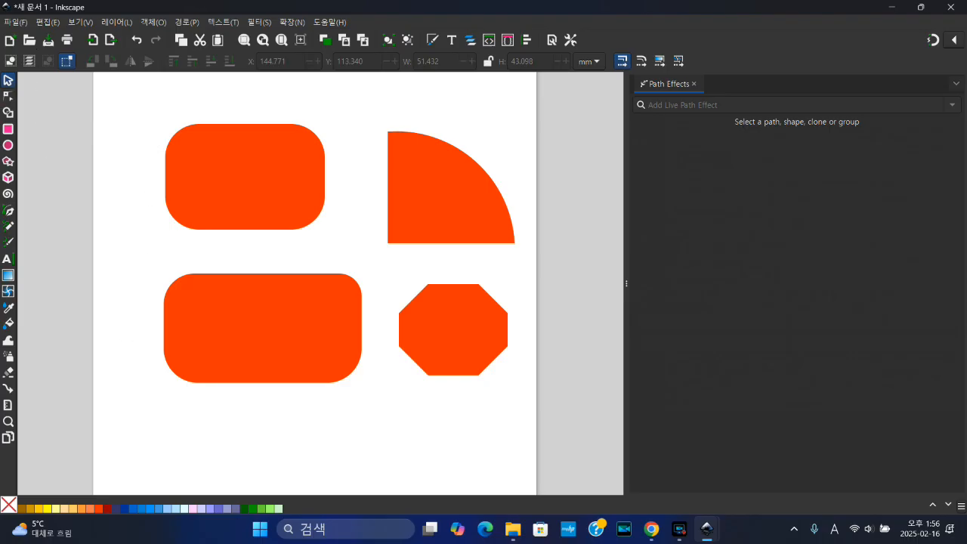
left_click(28, 60)
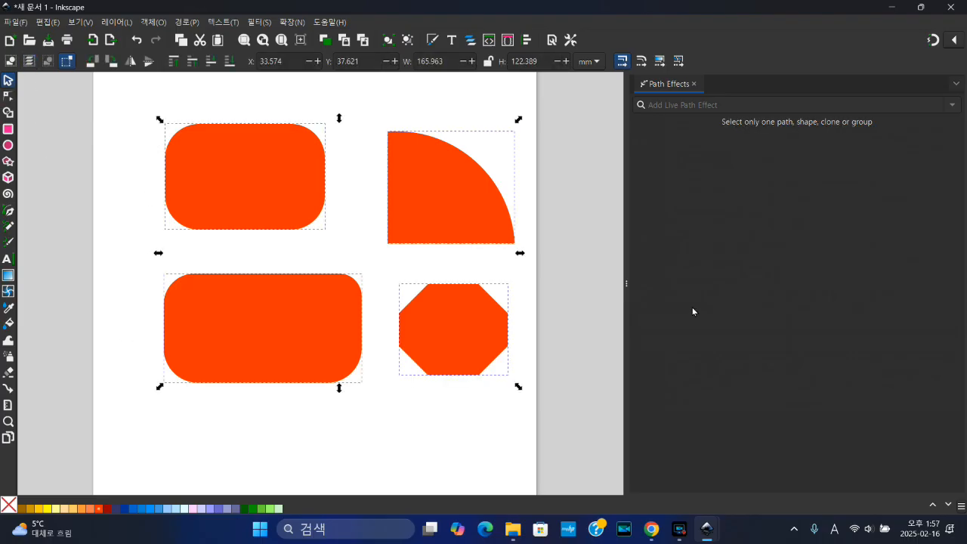
key("Delete")
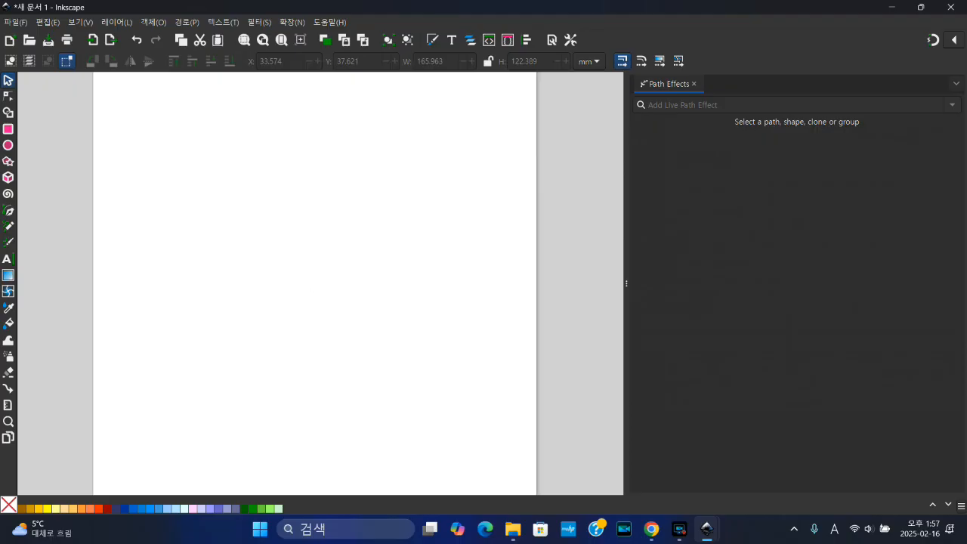
Draw an upright rectangle on the empty page and set it to 60 mm wide and 90 mm high
left_click(9, 129)
left_click_drag(258, 137, 348, 351)
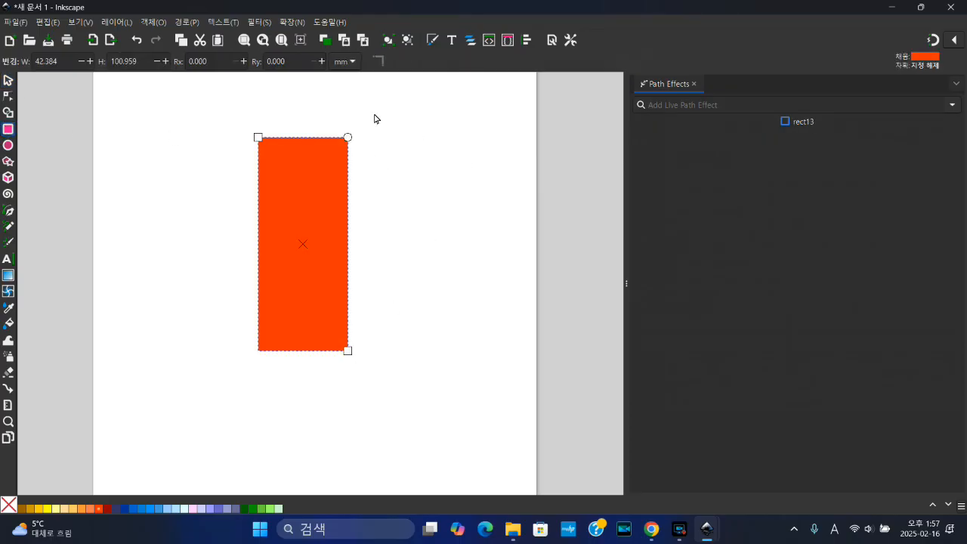
double_click(61, 66)
type("60")
double_click(125, 64)
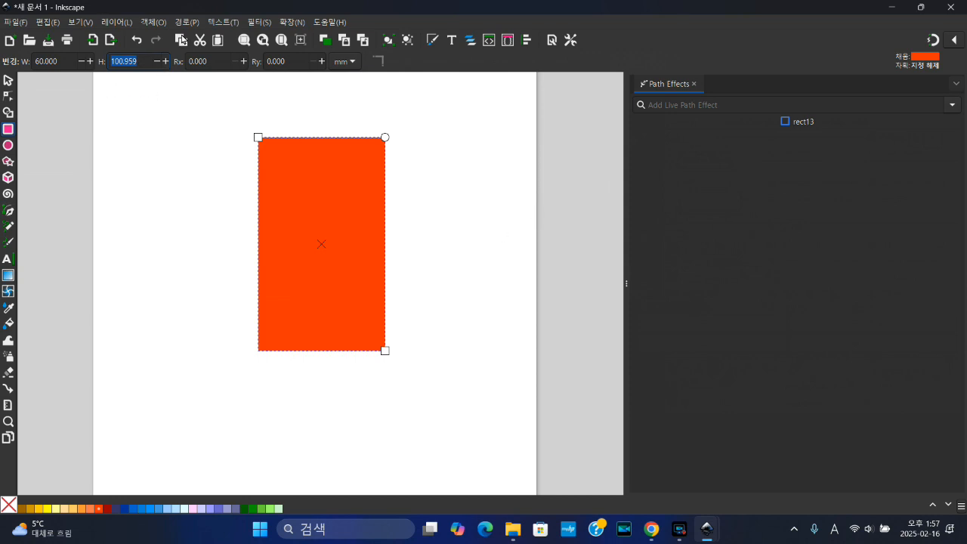
type("90")
key("Return")
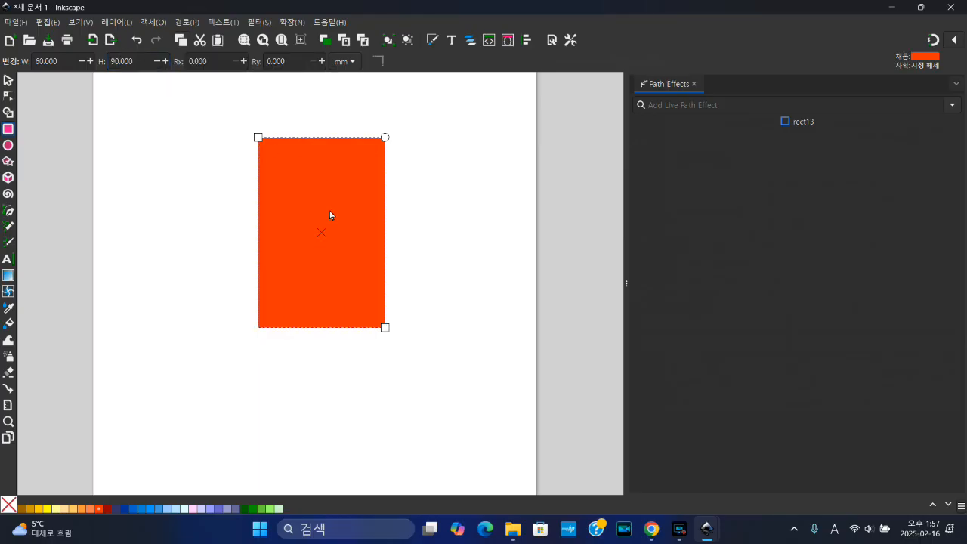
Set the upright rectangle's width to 45 mm and make a duplicate of it in place
double_click(63, 61)
type("45")
key("Return")
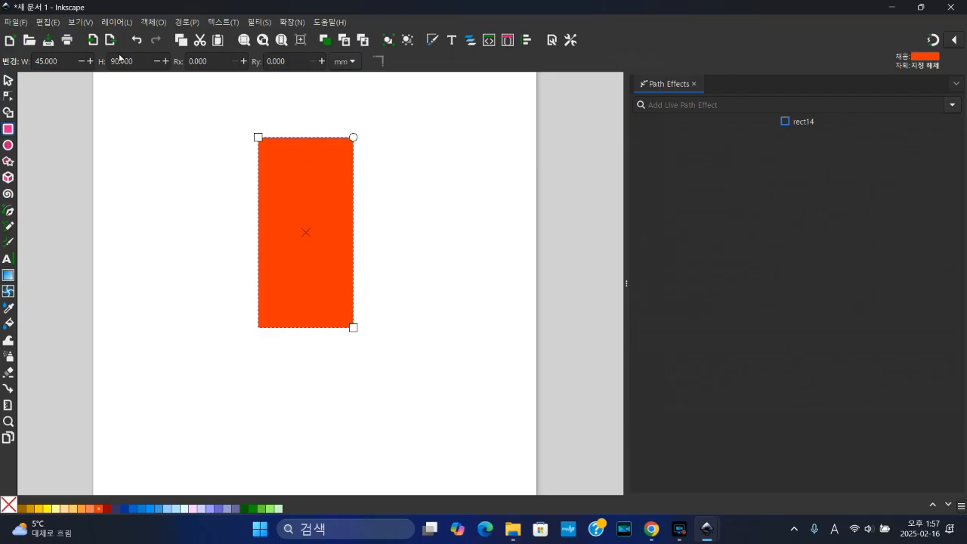
Rotate the duplicate rectangle 90 degrees clockwise so that the two rectangles form a cross
left_click(8, 80)
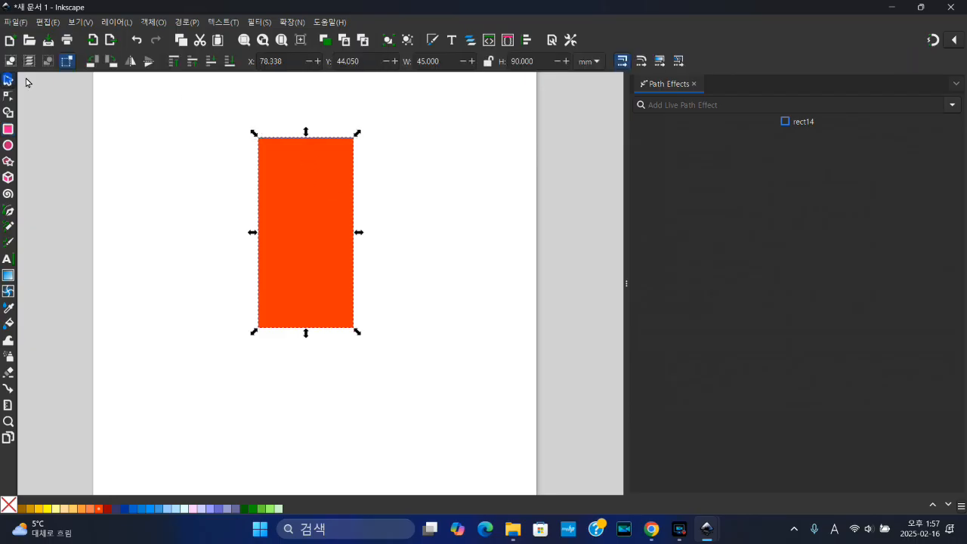
left_click(111, 61)
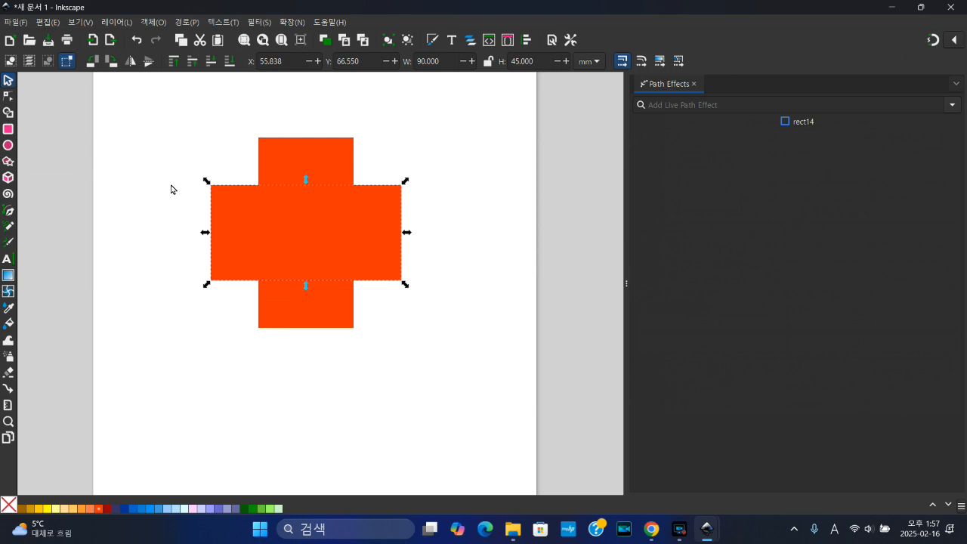
left_click_drag(168, 100, 460, 361)
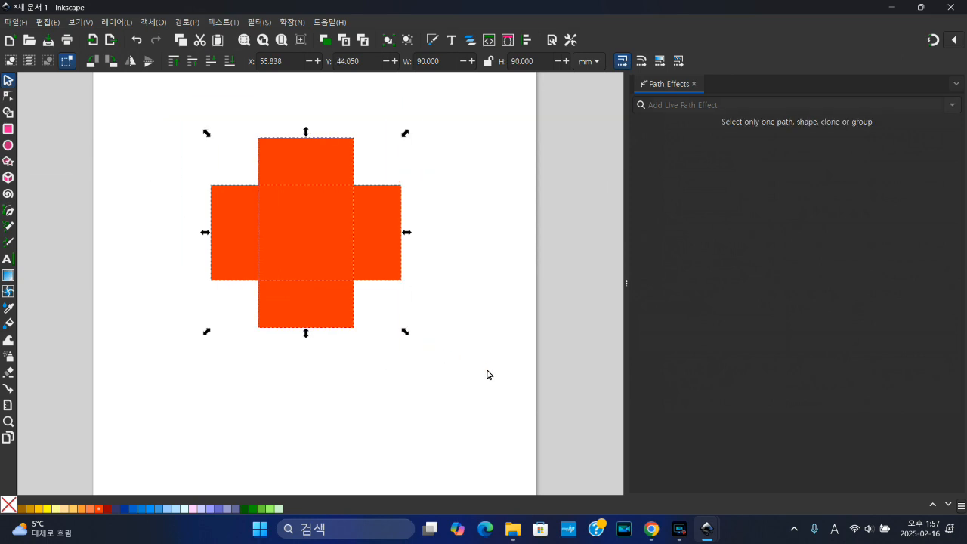
left_click(306, 232)
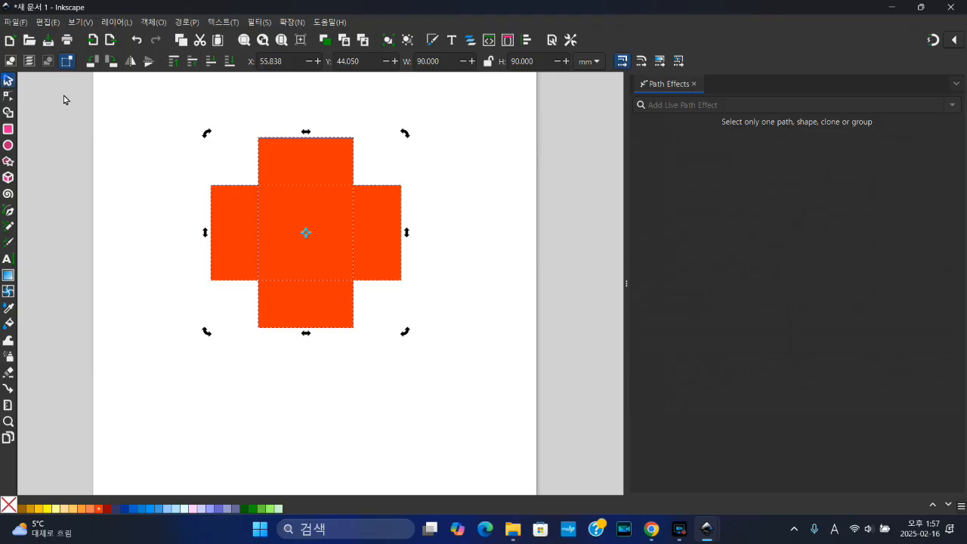
left_click(255, 189)
left_click(497, 274)
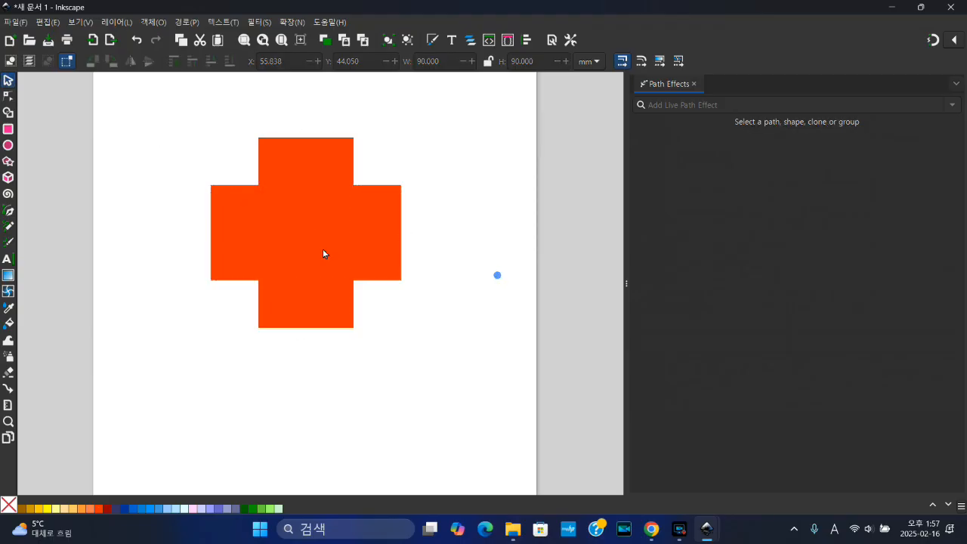
Set the long side of the horizontal rectangle to 120 mm through its original height dimension
left_click(273, 209)
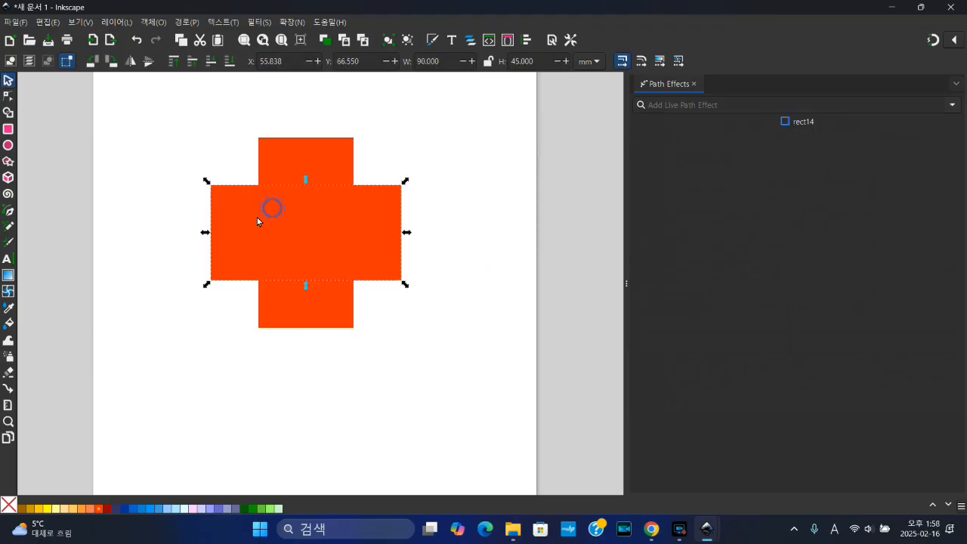
left_click(7, 129)
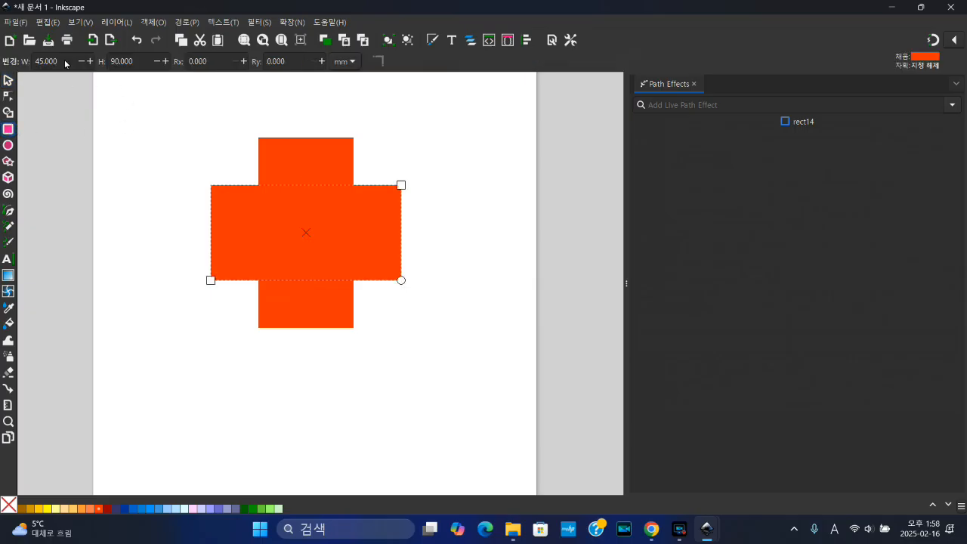
double_click(137, 63)
type("120")
key("Return")
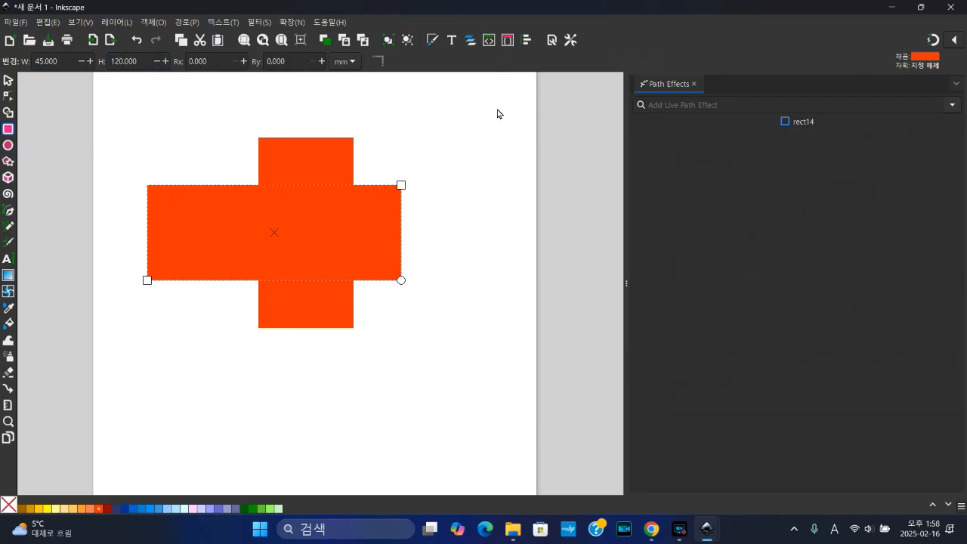
Set the vertical rectangle's height to 120 mm
left_click(303, 165)
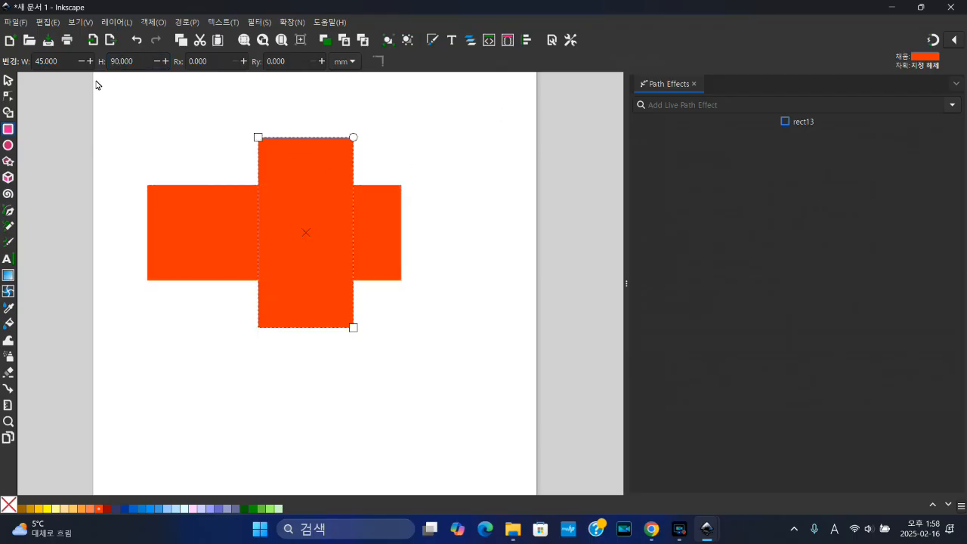
double_click(139, 63)
type("120")
key("Return")
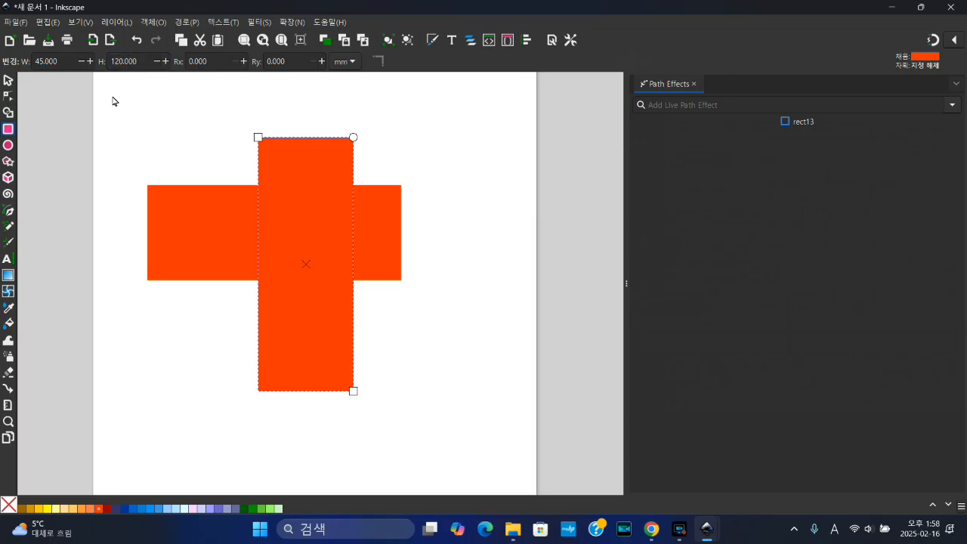
Centre the two rectangles on each other along both axes with Align and Distribute, then return to Path Effects
left_click(7, 80)
left_click_drag(86, 104, 470, 420)
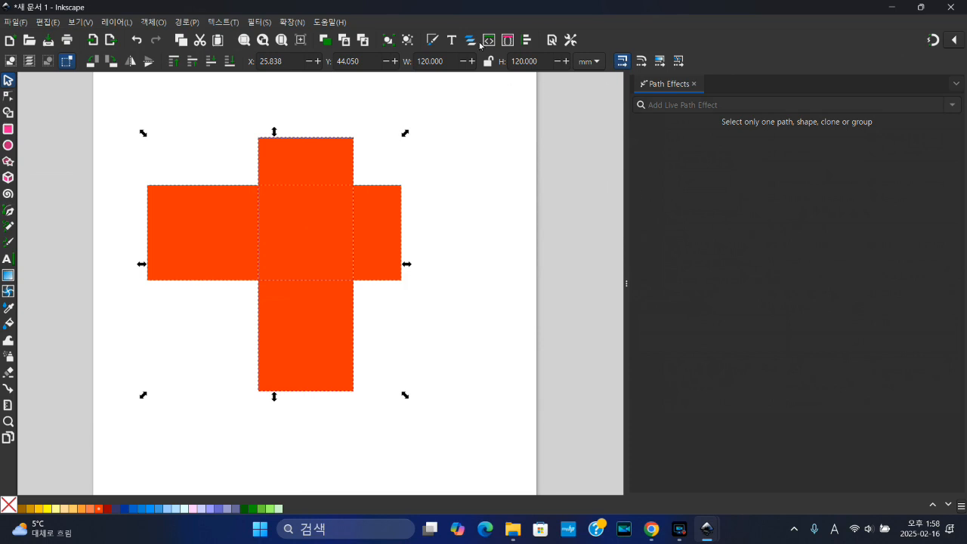
left_click(527, 40)
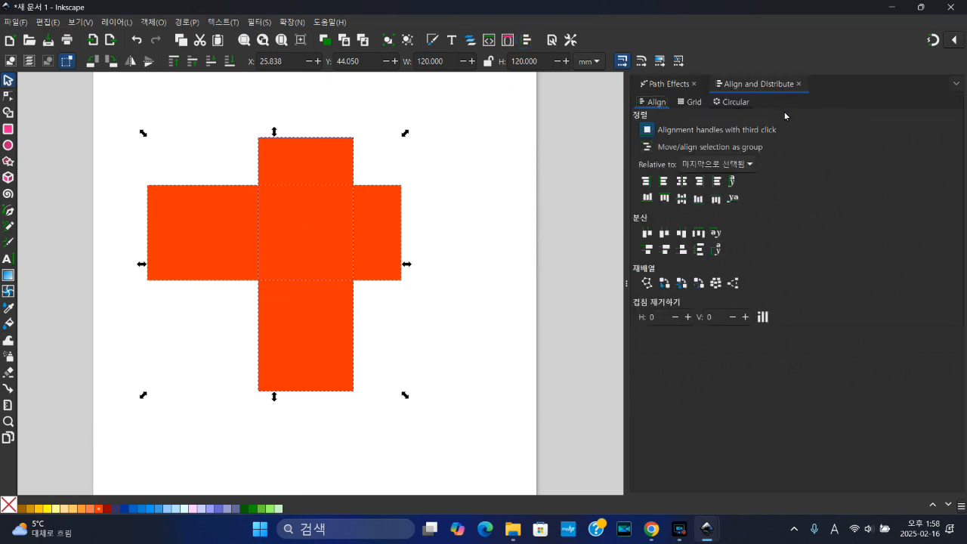
left_click(682, 182)
left_click(682, 198)
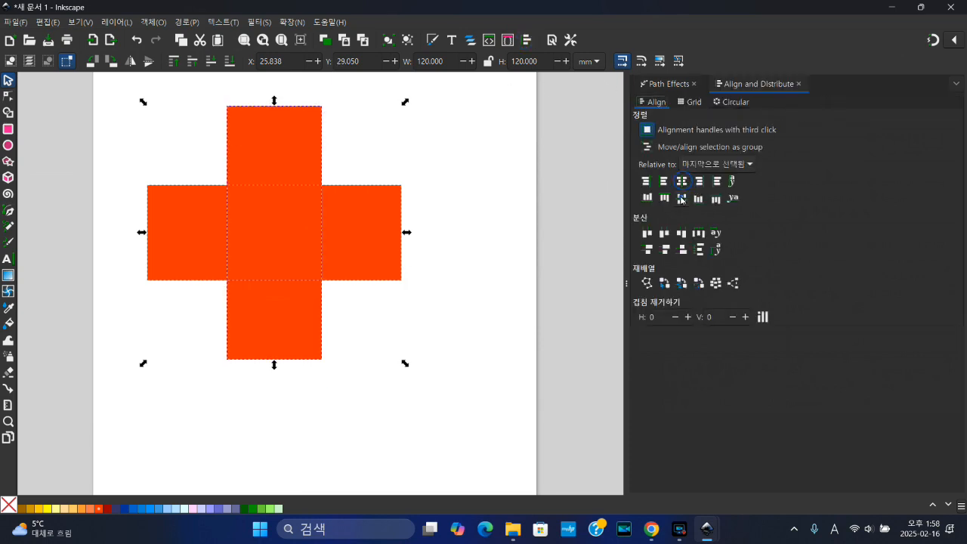
left_click(452, 310)
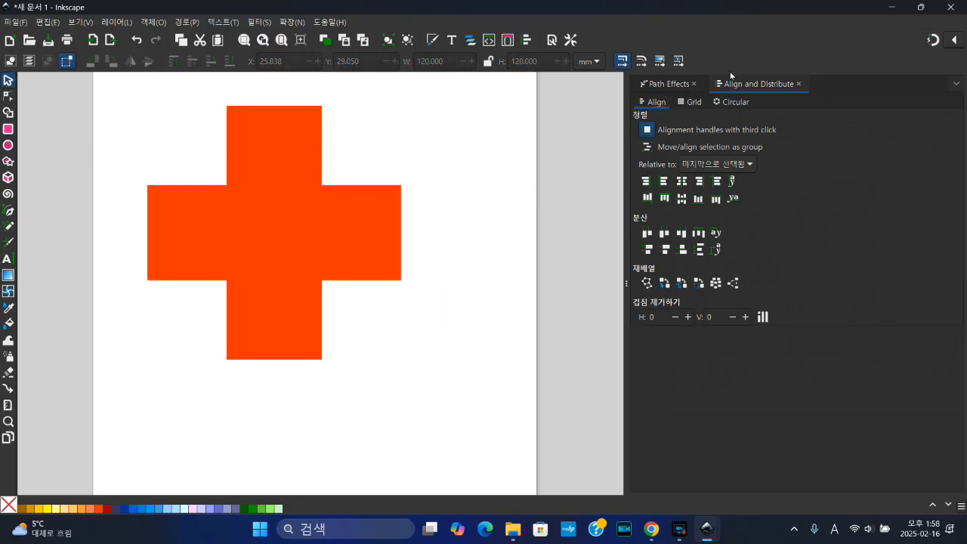
left_click(675, 82)
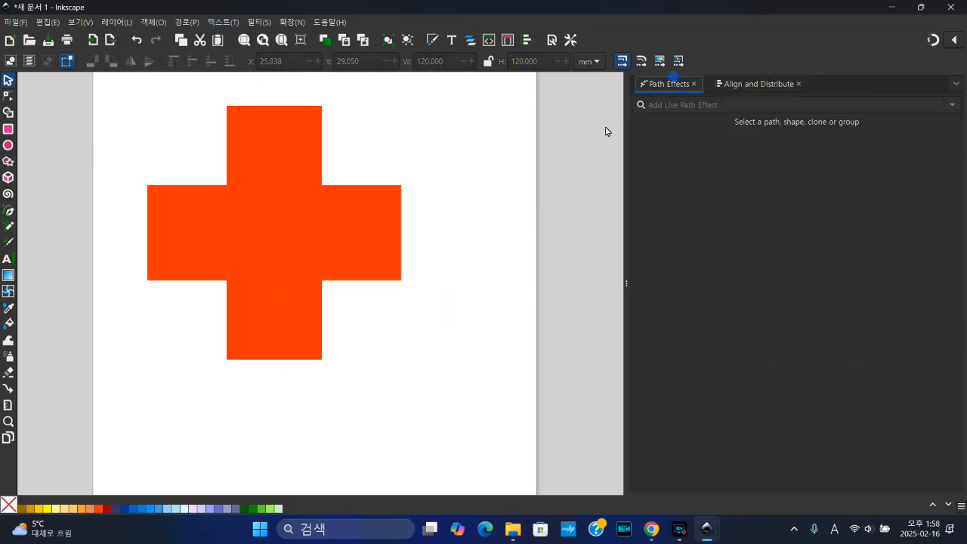
left_click(798, 84)
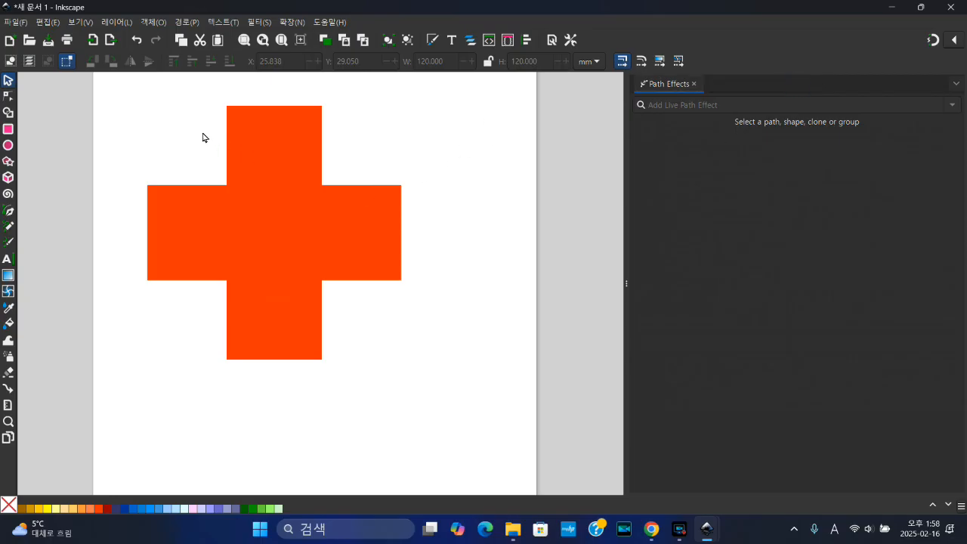
Select both rectangles of the cross and convert them to paths
left_click(255, 144)
left_click(195, 219)
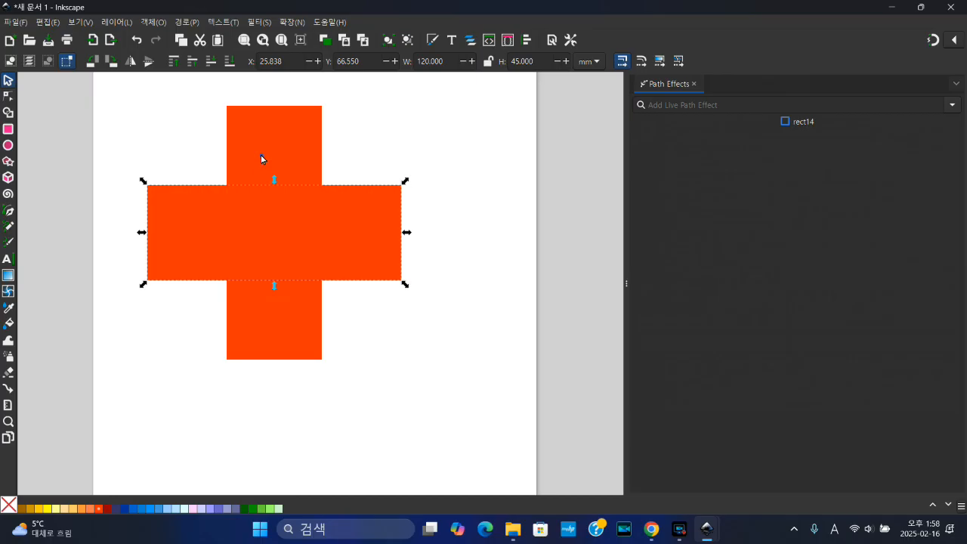
left_click(261, 154)
left_click(211, 229)
left_click_drag(123, 93, 454, 408)
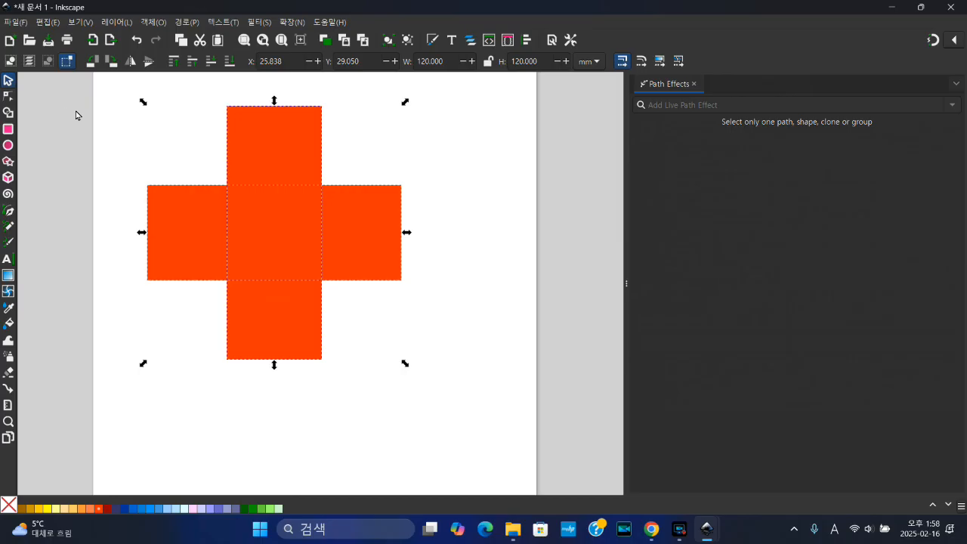
left_click(9, 96)
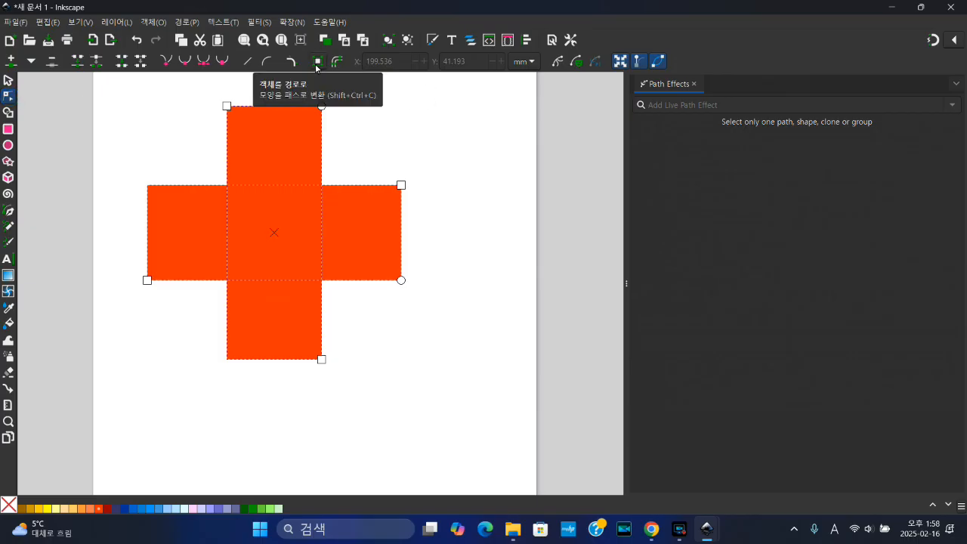
left_click(316, 63)
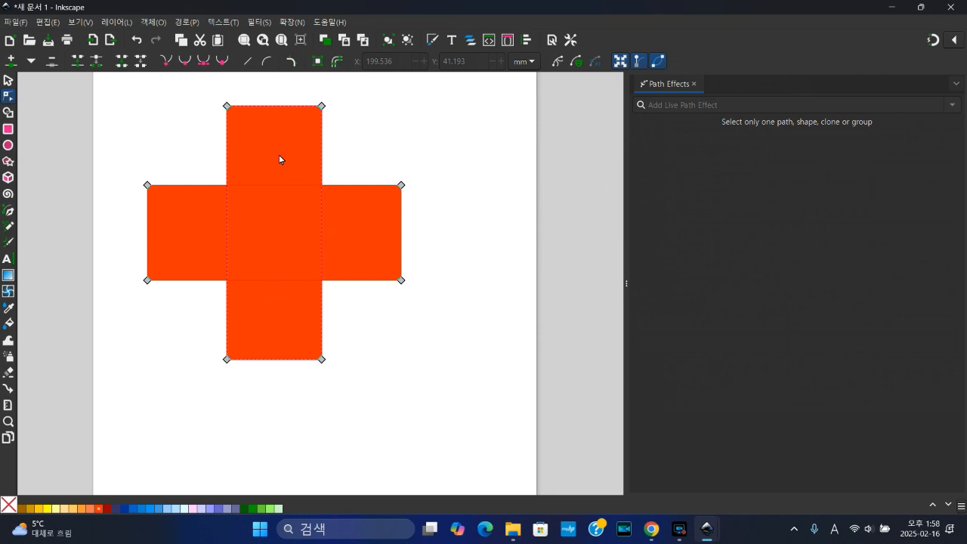
Select the vertical and horizontal bars of the cross one after the other to check whether they are separate paths
left_click(7, 82)
left_click(254, 148)
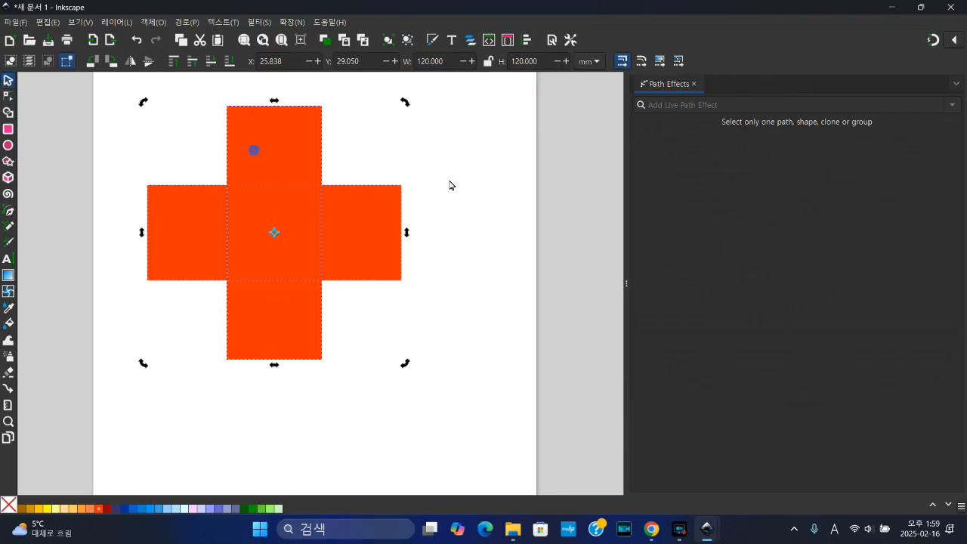
left_click(496, 179)
left_click(264, 145)
left_click(200, 212)
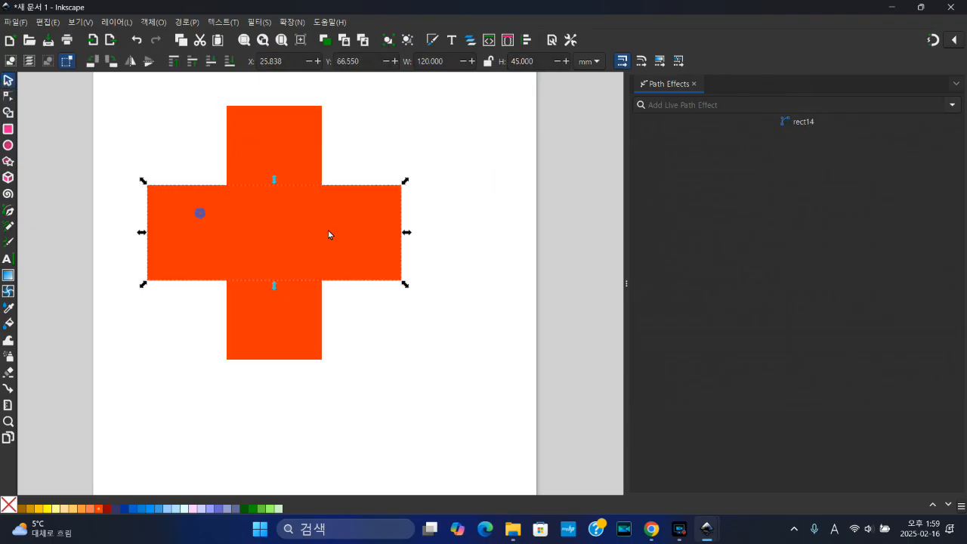
left_click(383, 124)
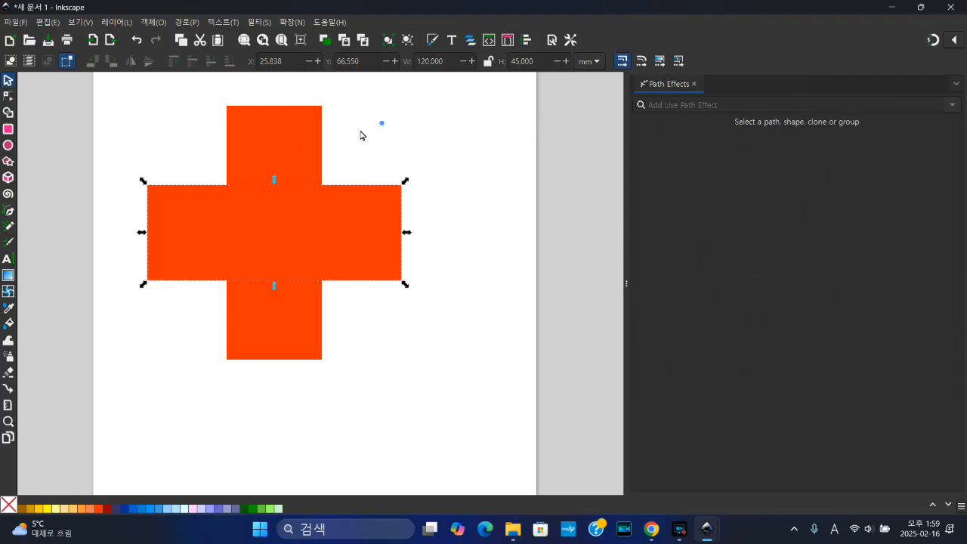
left_click(292, 151)
left_click(371, 237)
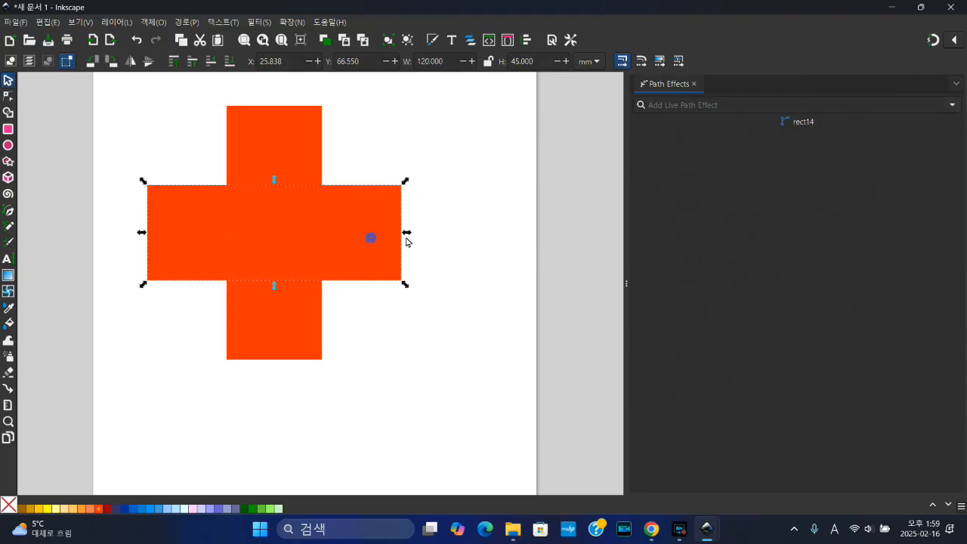
left_click(479, 227)
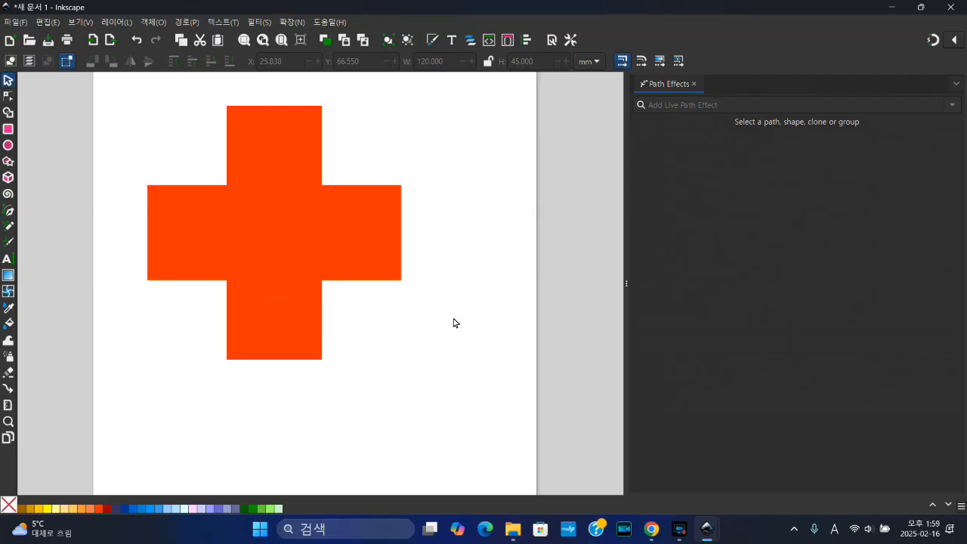
Merge the vertical and horizontal bars of the cross into a single path with Union
left_click_drag(132, 109, 446, 391)
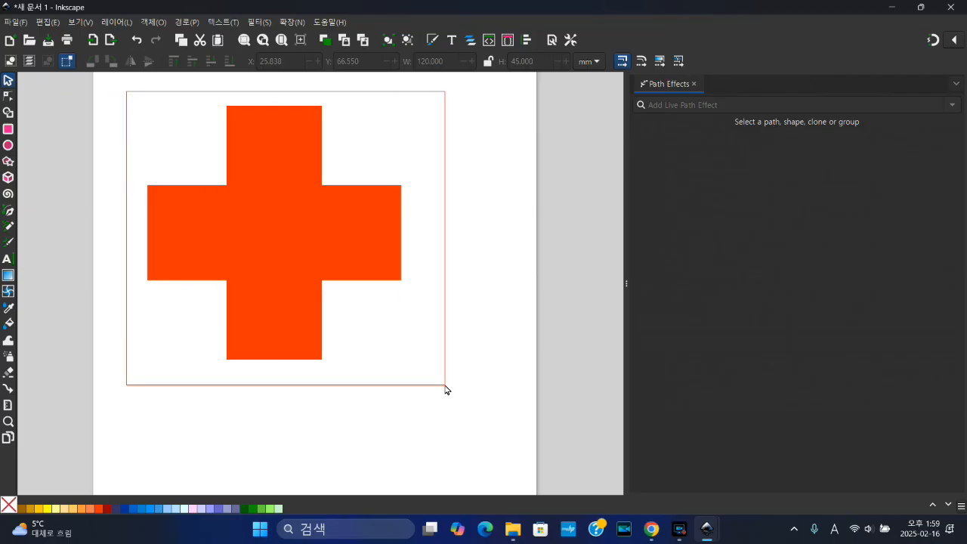
left_click(188, 22)
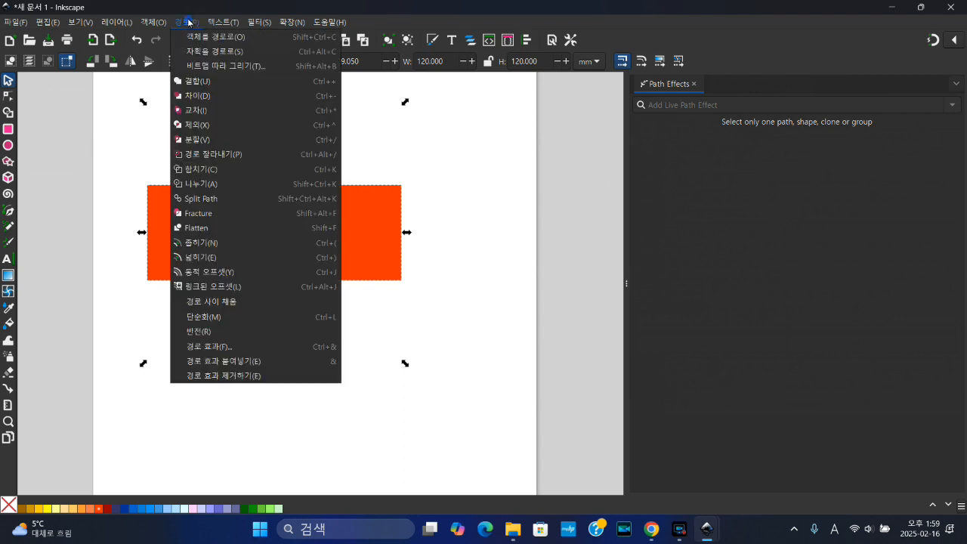
left_click(203, 82)
left_click(464, 226)
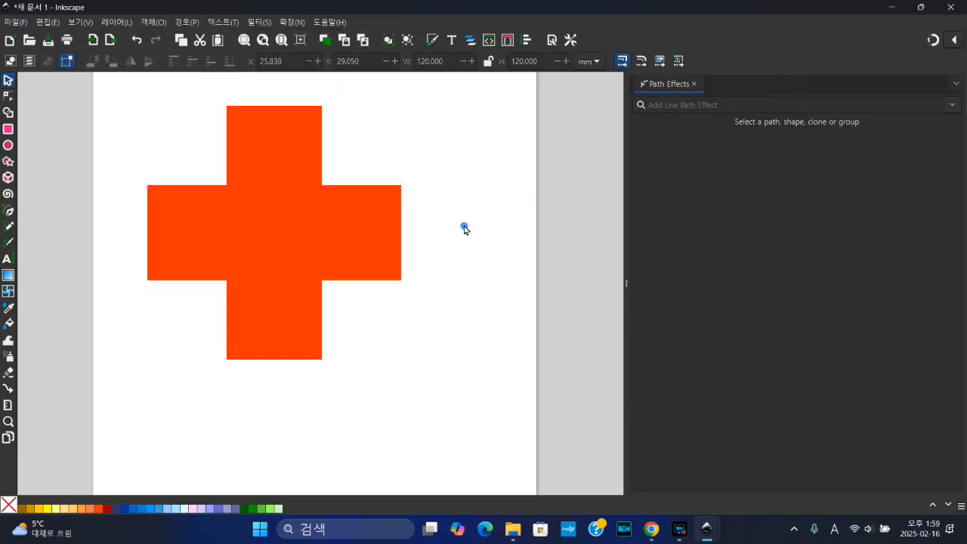
Examine the merged cross and its nodes with the Node and Selector tools to check that it is one path
left_click(252, 180)
left_click(9, 96)
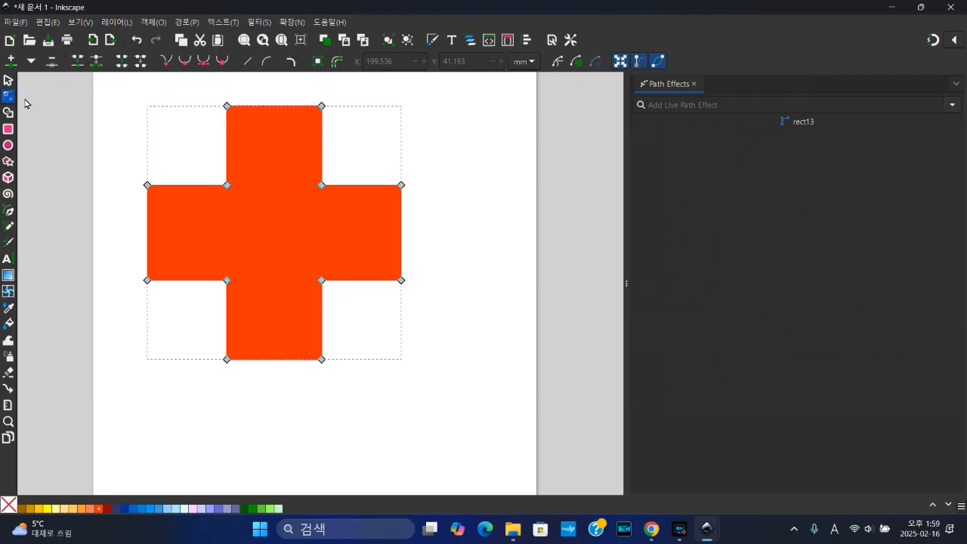
left_click(442, 163)
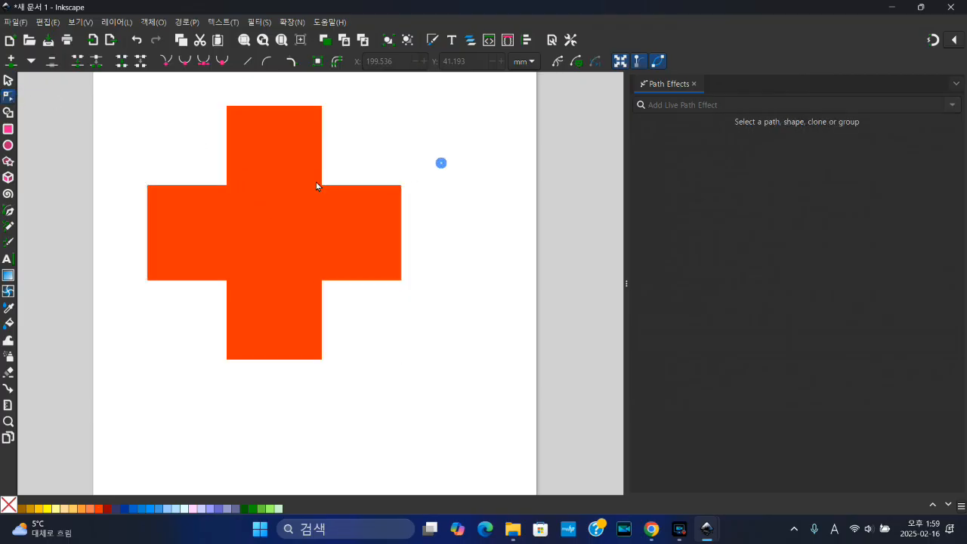
left_click(279, 170)
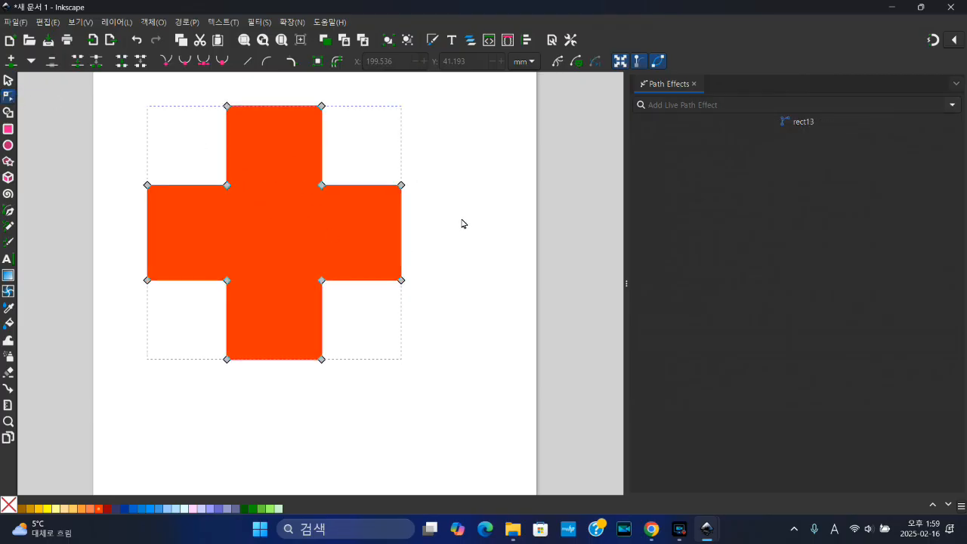
left_click(8, 80)
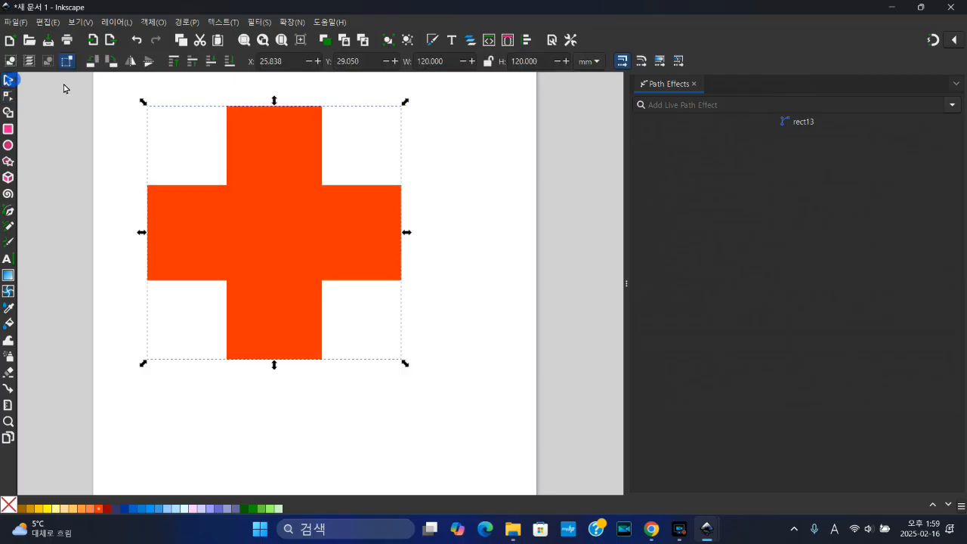
left_click(420, 180)
left_click(280, 171)
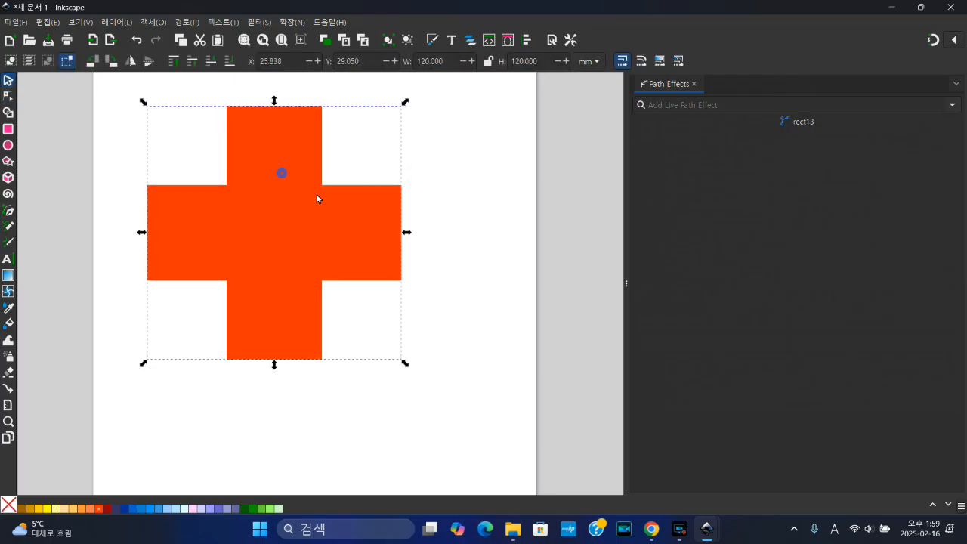
left_click(461, 239)
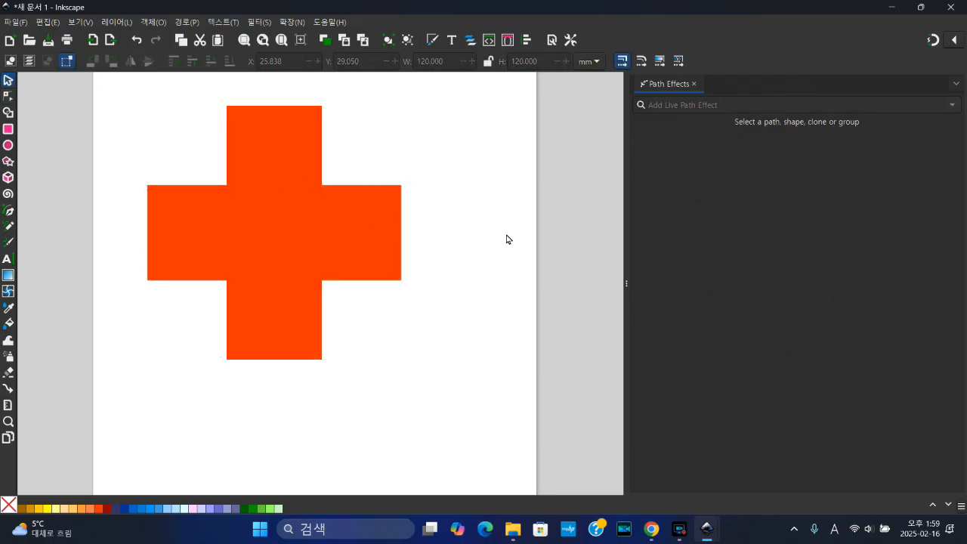
Apply the Corners live path effect to the merged cross
left_click(263, 151)
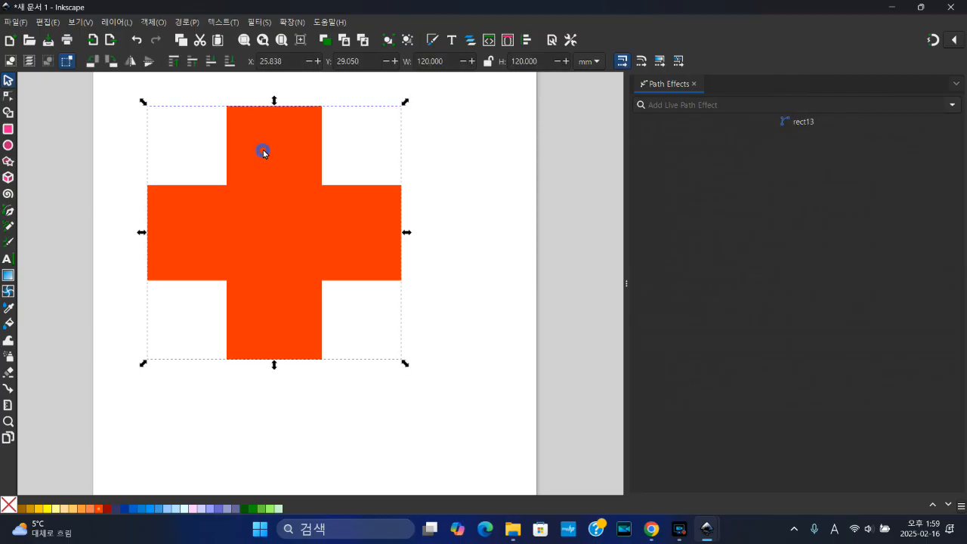
left_click(151, 22)
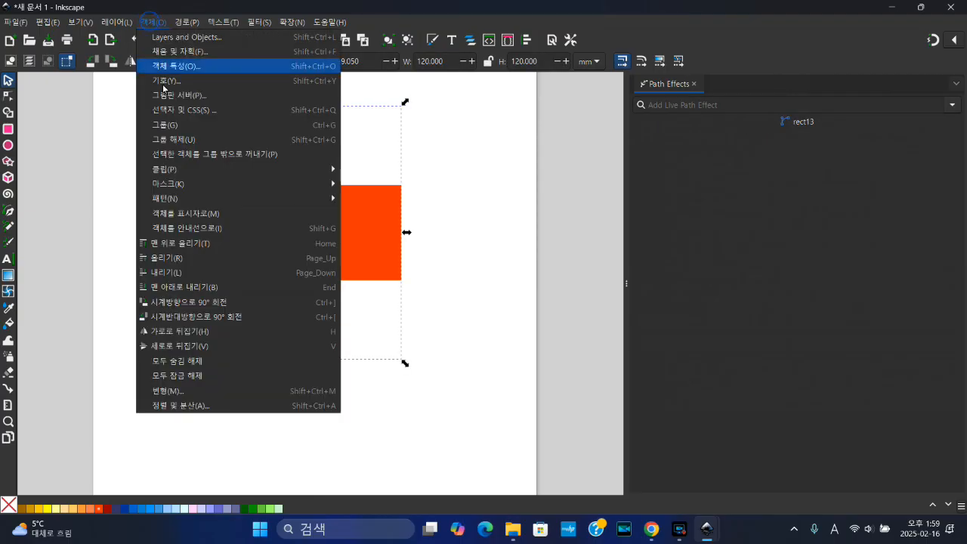
mouse_move(187, 21)
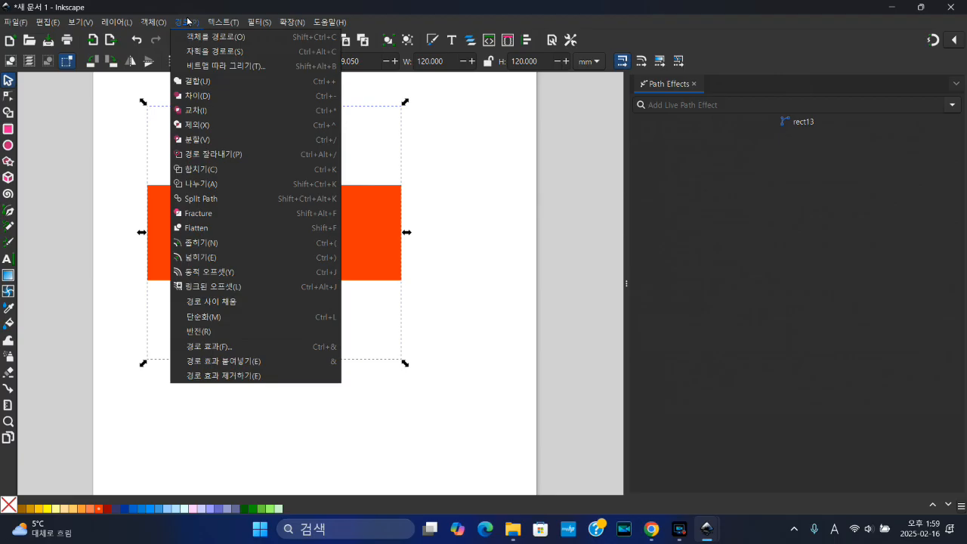
left_click(212, 346)
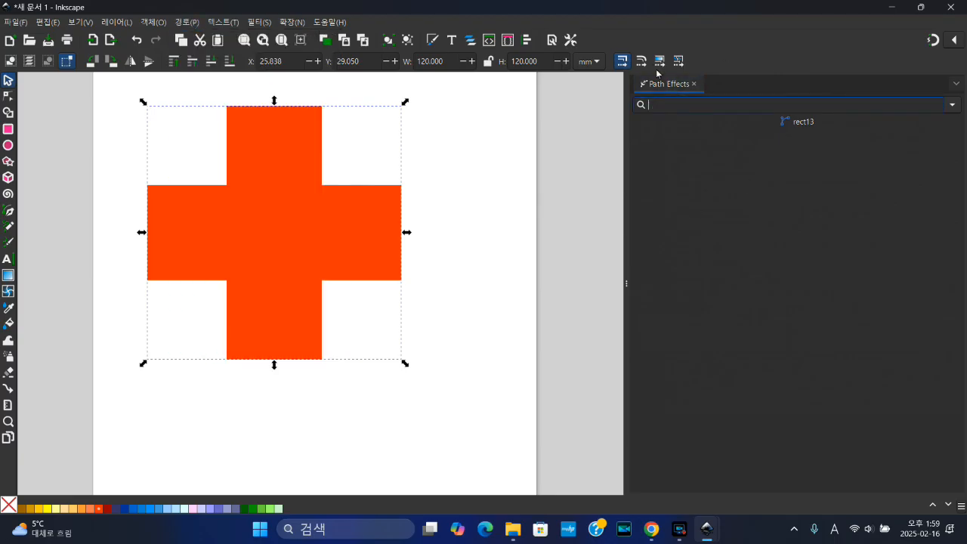
left_click(952, 106)
left_click(694, 141)
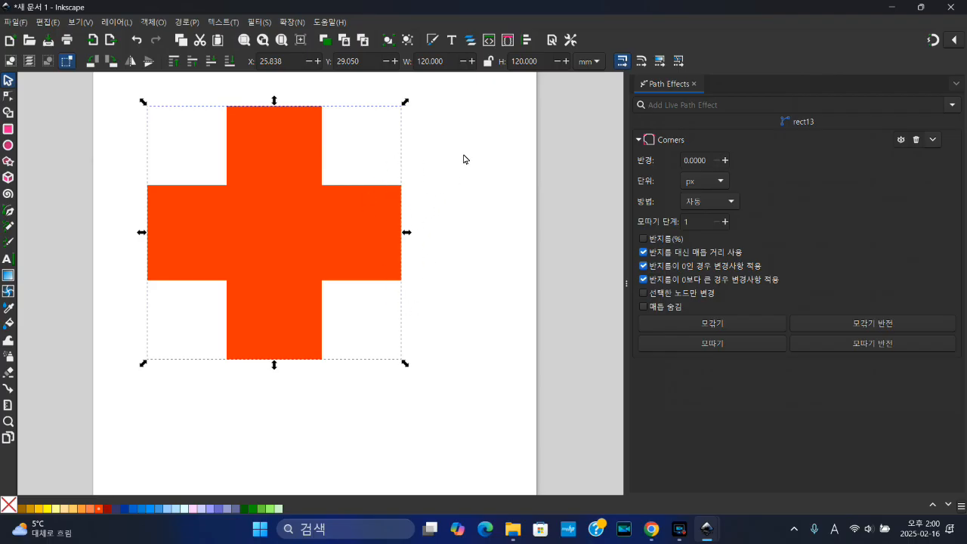
Restrict the Corners effect to changing selected nodes only, then deselect the cross
left_click(671, 296)
left_click(678, 297)
left_click(677, 297)
left_click(677, 297)
left_click(678, 297)
left_click(523, 176)
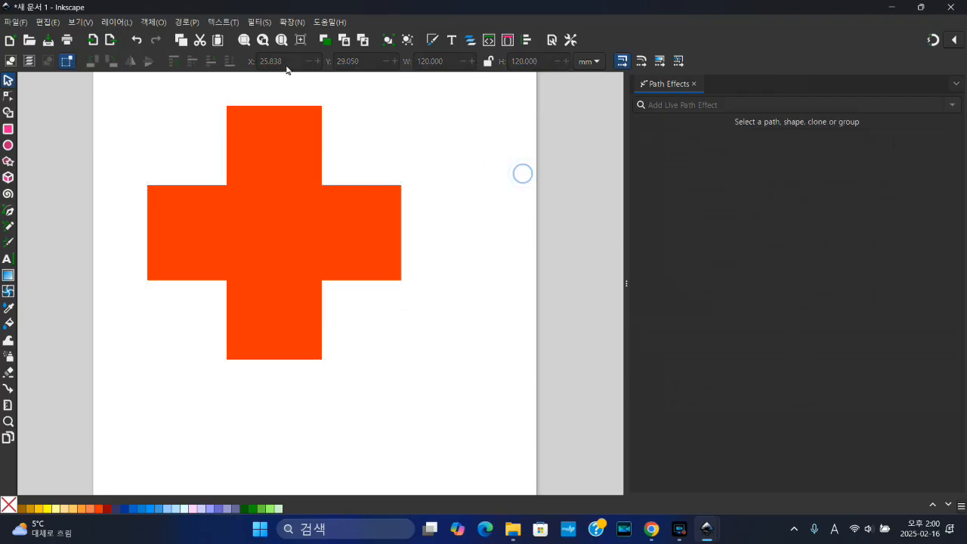
Select the eight outer corner nodes of the cross with the Node tool, leaving out the four inner corners
left_click(7, 97)
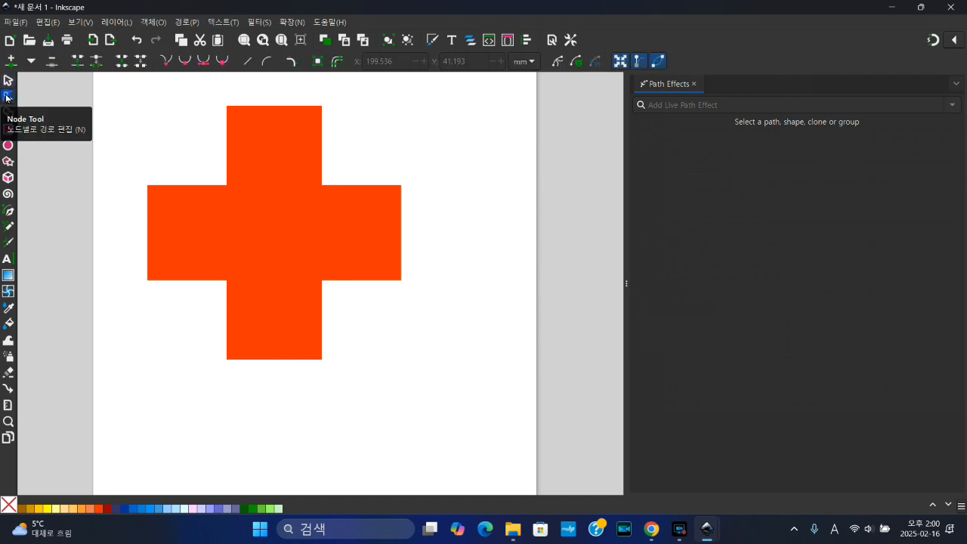
left_click(281, 157)
left_click_drag(199, 84, 449, 336)
left_click_drag(192, 339, 403, 406)
left_click_drag(114, 156, 199, 339)
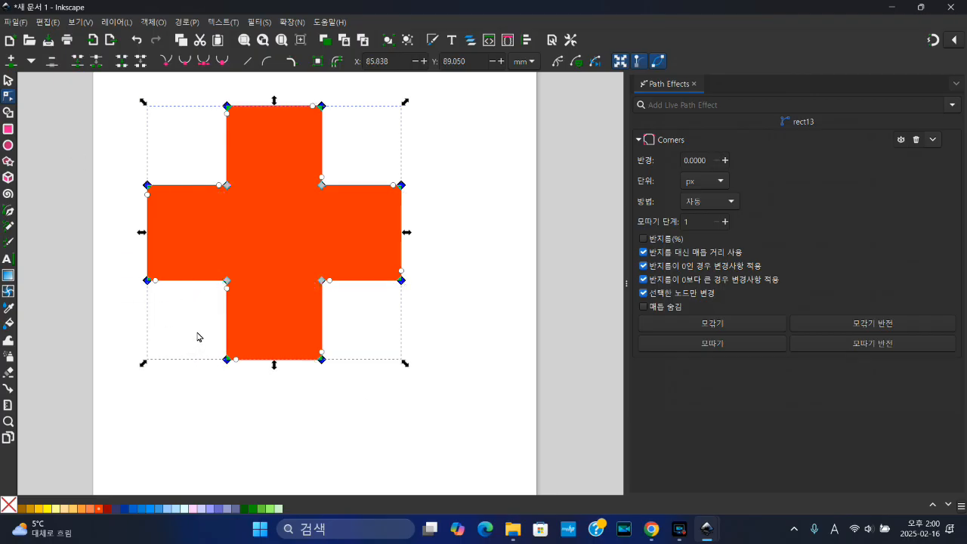
Round the selected outer corners of the cross with a radius of 25 px and deselect the shape
left_click(726, 161)
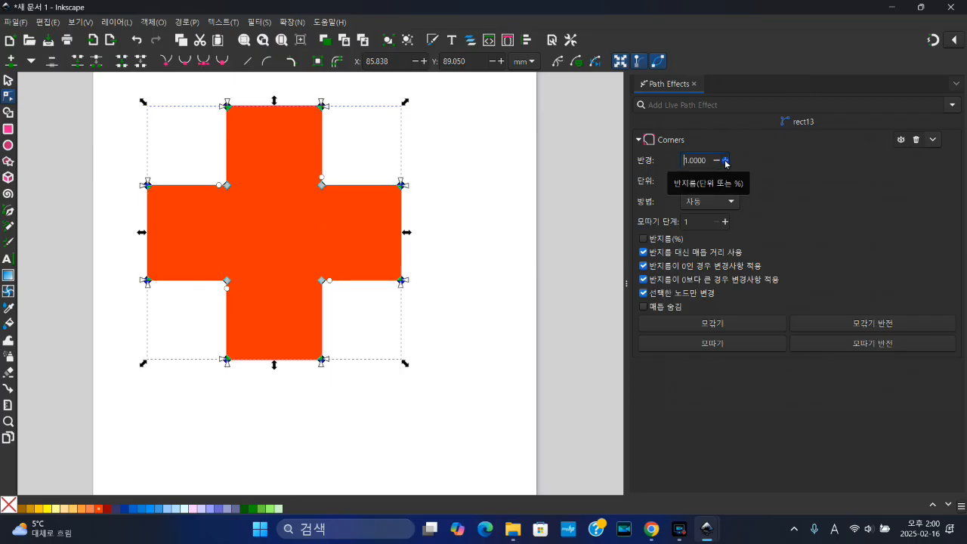
left_click(466, 195)
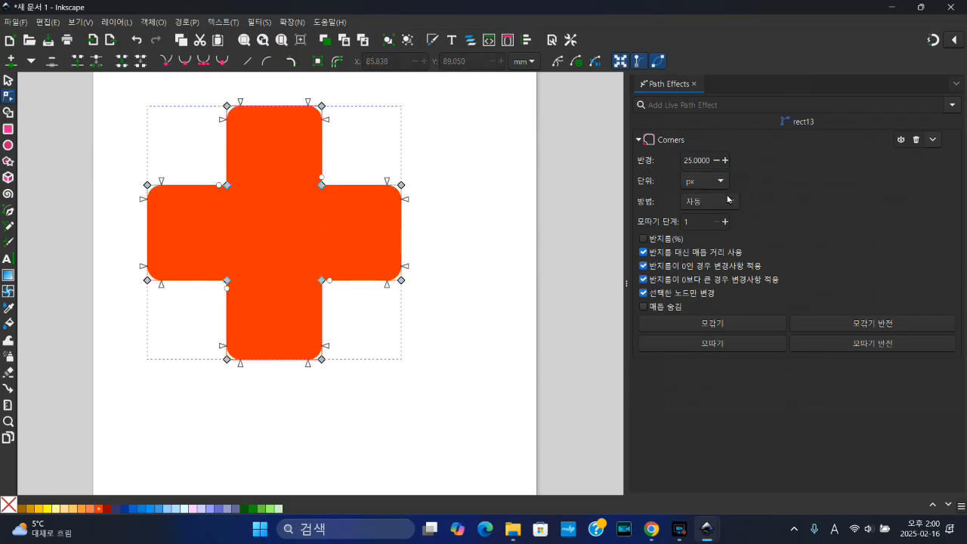
left_click(488, 141)
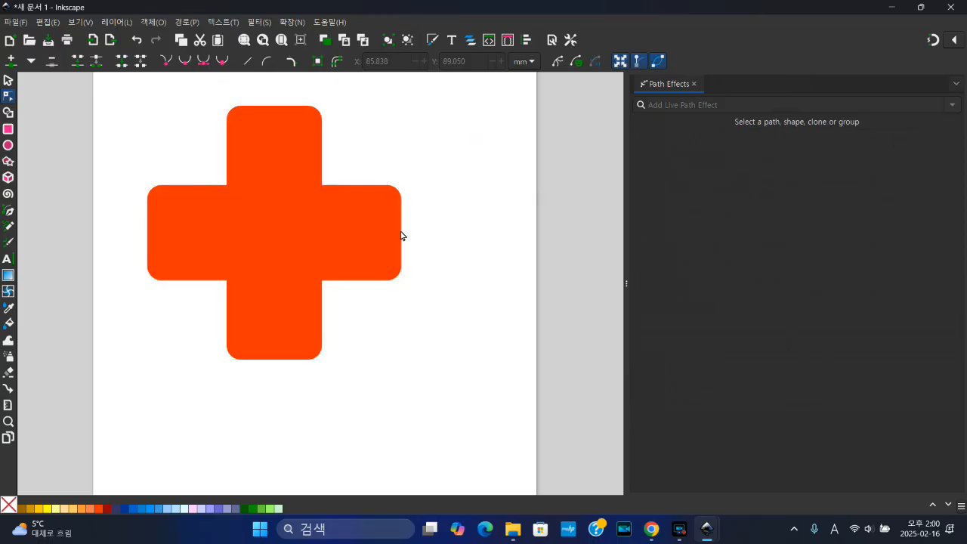
left_click(476, 144)
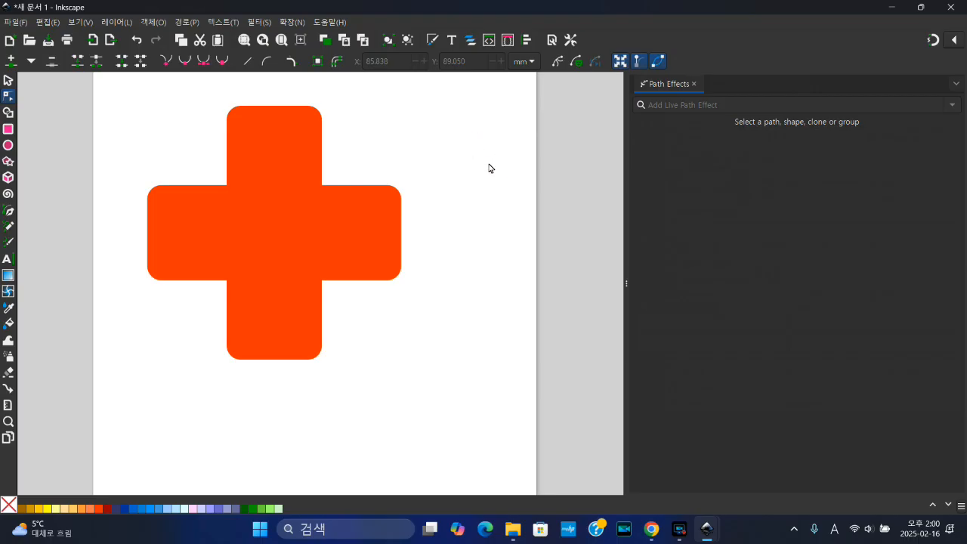